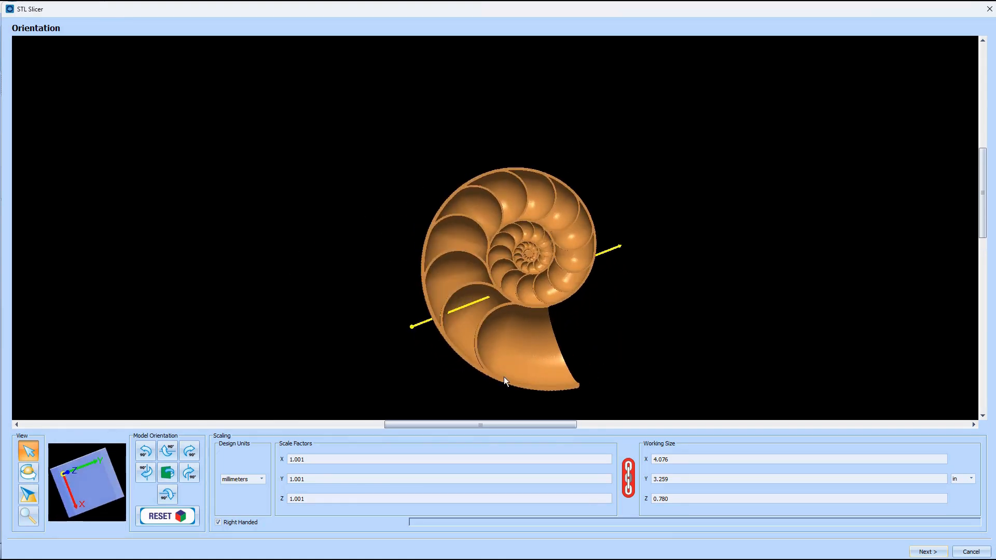
- Unlink the proportional scaling, set the shell model's Z working size to 0.75 in, and continue to the slicing stage
drag(451, 300, 295, 289)
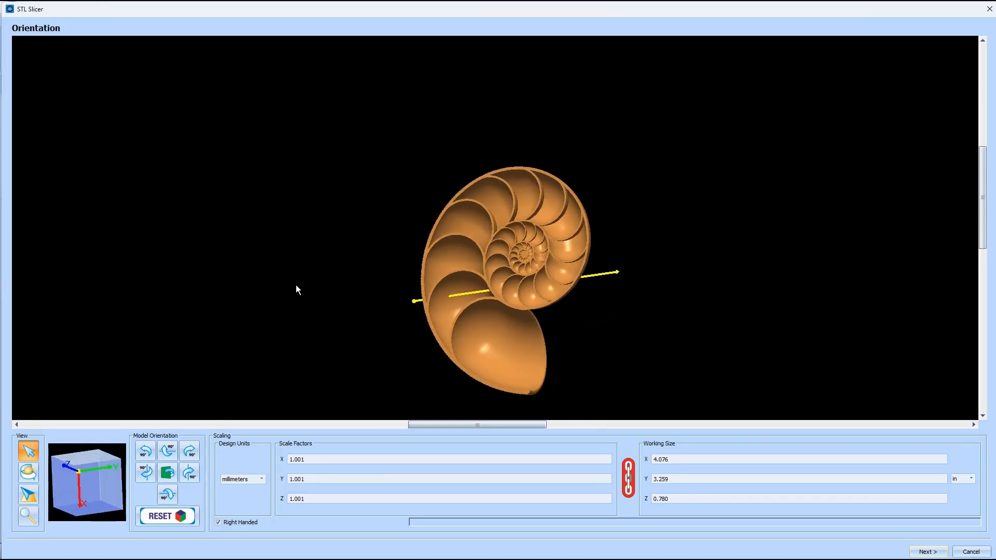
drag(391, 259, 649, 246)
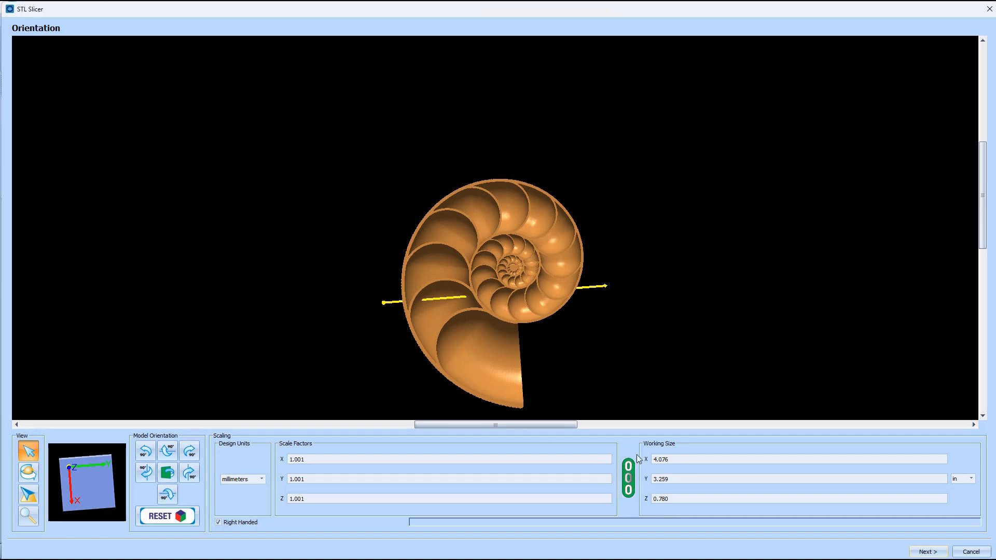
click(669, 500)
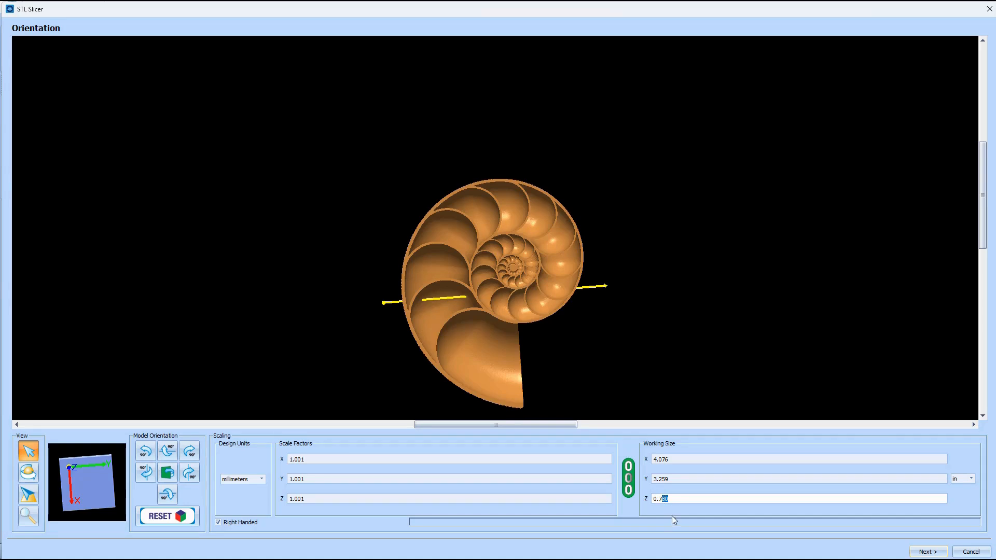
text(5)
key(Return)
drag(409, 356, 594, 323)
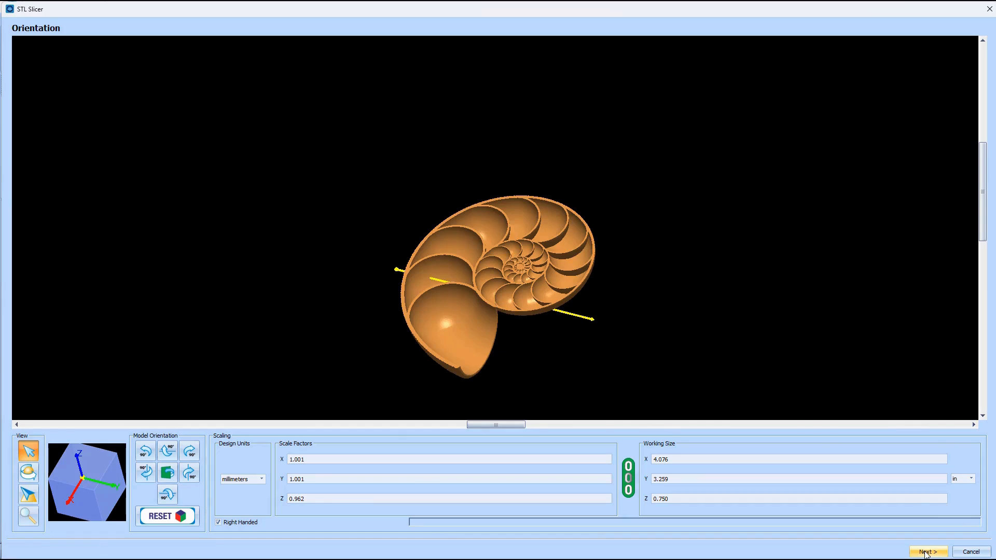
click(927, 552)
- Check the shell against the slicing planes from several angles and continue to the Confirm stage without cutting it
drag(406, 241, 482, 292)
drag(353, 279, 347, 119)
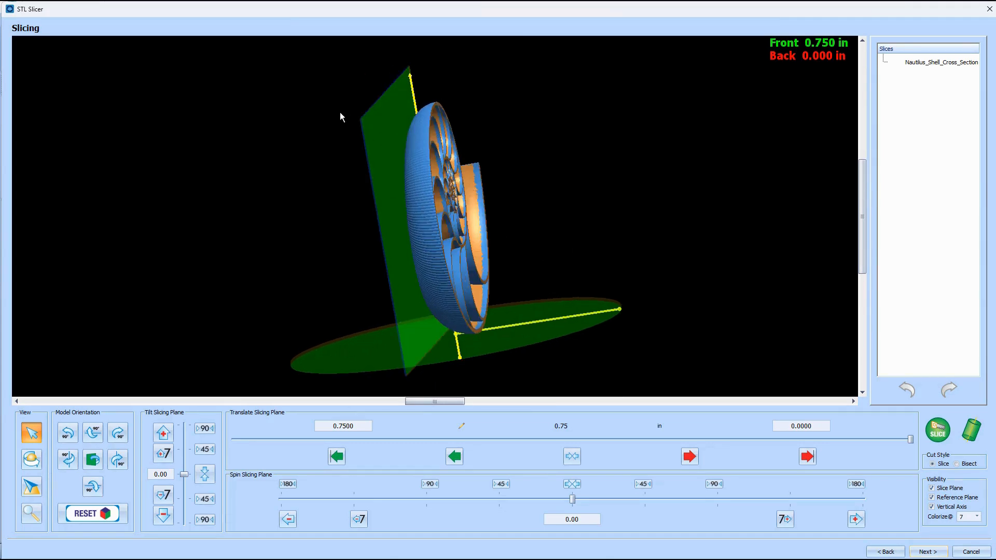
drag(549, 284, 398, 283)
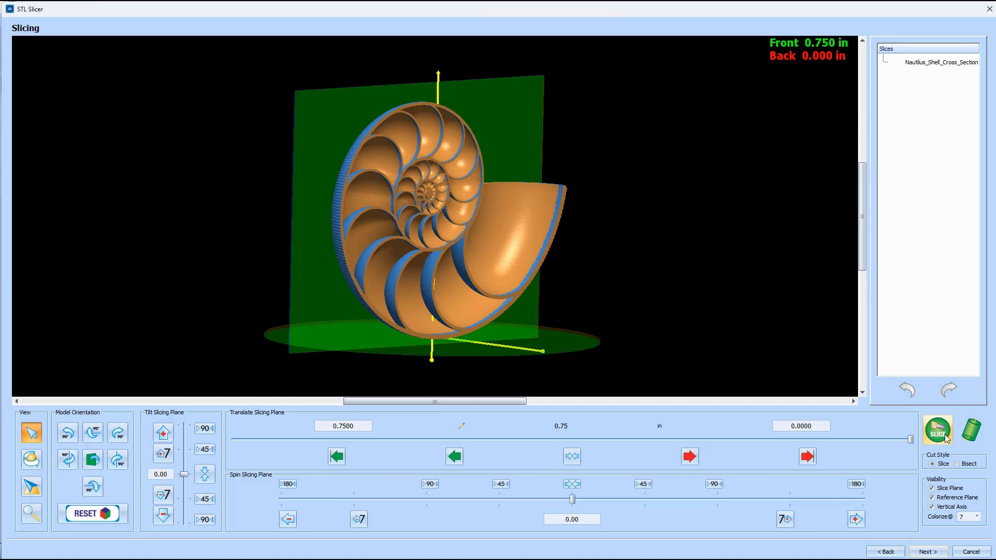
drag(434, 229, 493, 163)
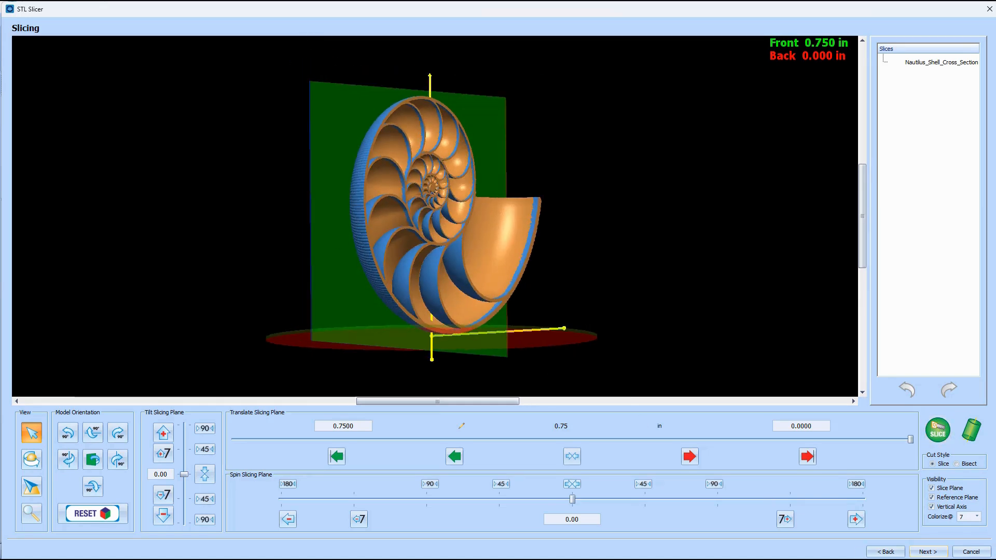
click(929, 552)
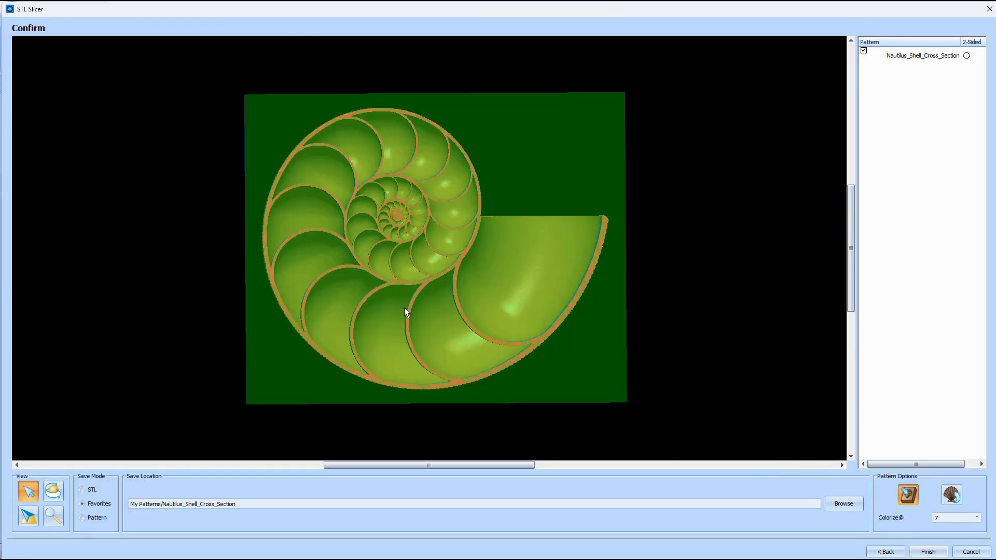
- Make the Nautilus_Shell_Cross_Section pattern 2-sided and inspect both its cut side and its outer side
drag(276, 286, 294, 268)
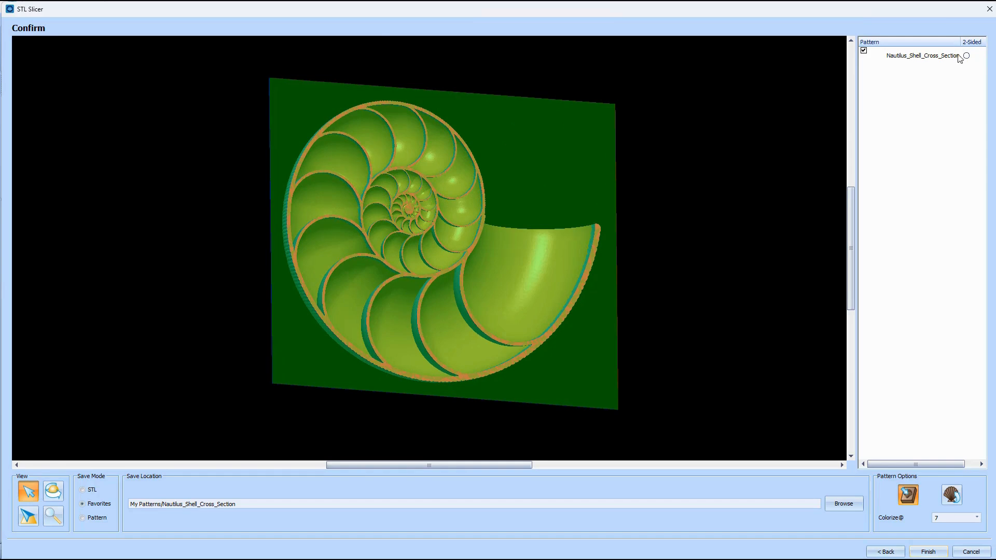
click(966, 56)
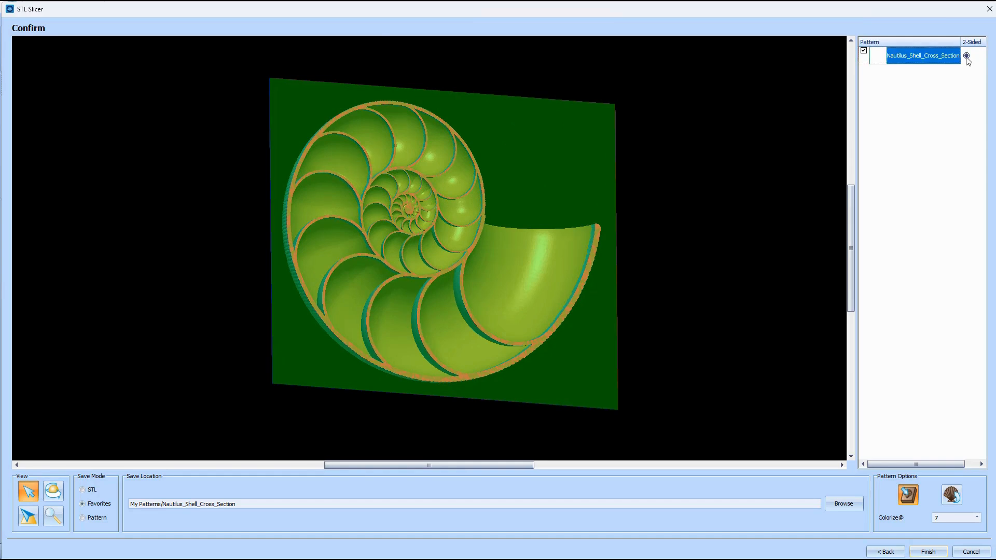
scroll(295, 248, down, 2)
drag(285, 246, 358, 236)
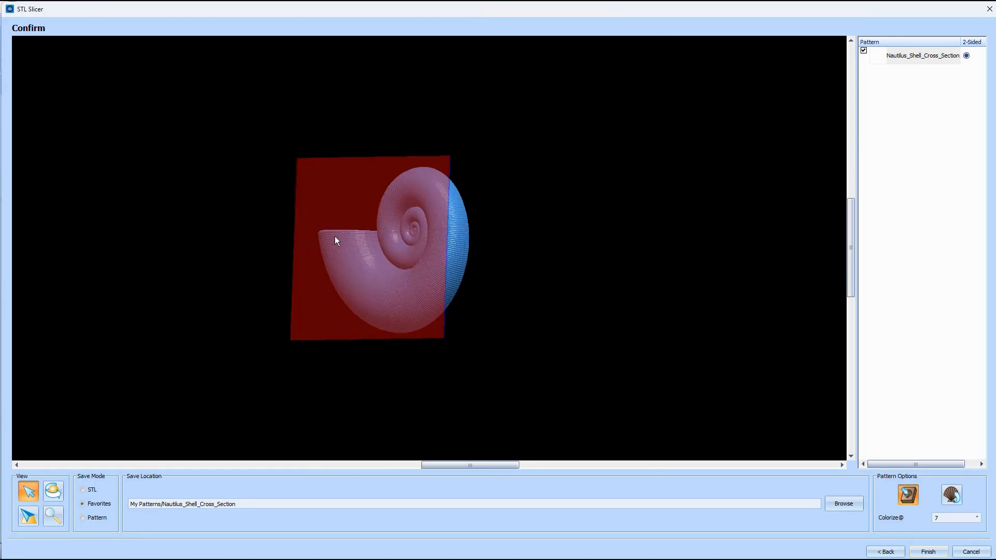
drag(438, 265, 131, 242)
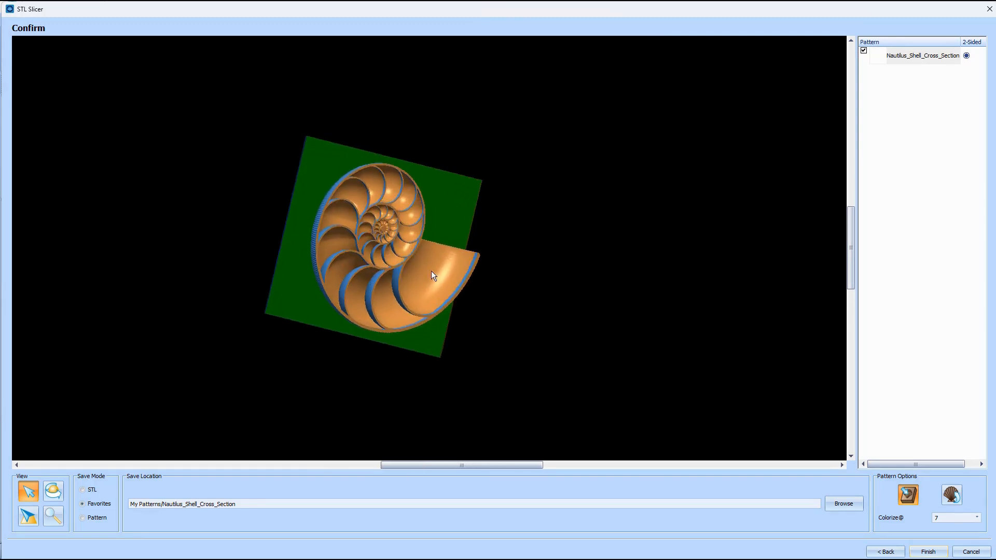
drag(427, 272, 415, 226)
middle_drag(413, 223, 337, 231)
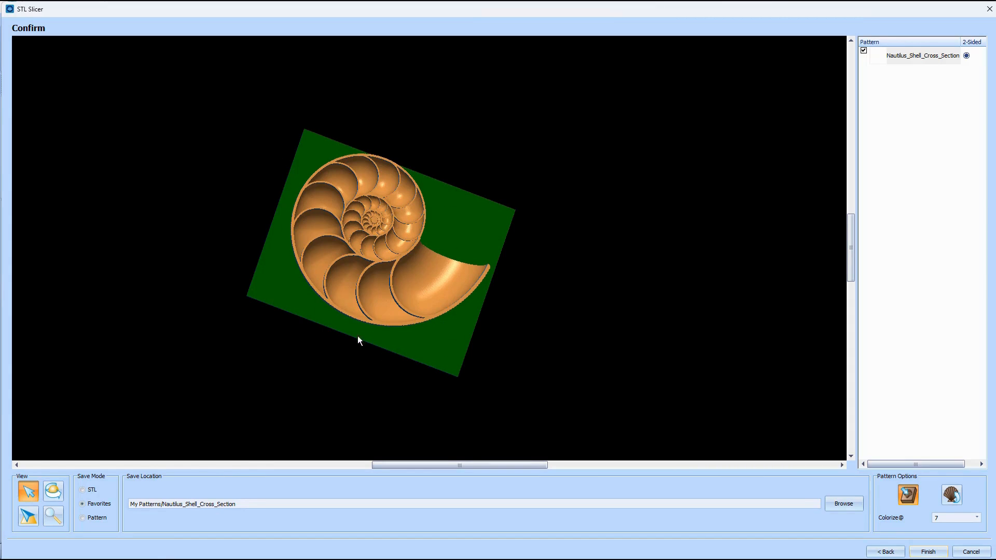
middle_drag(356, 333, 571, 476)
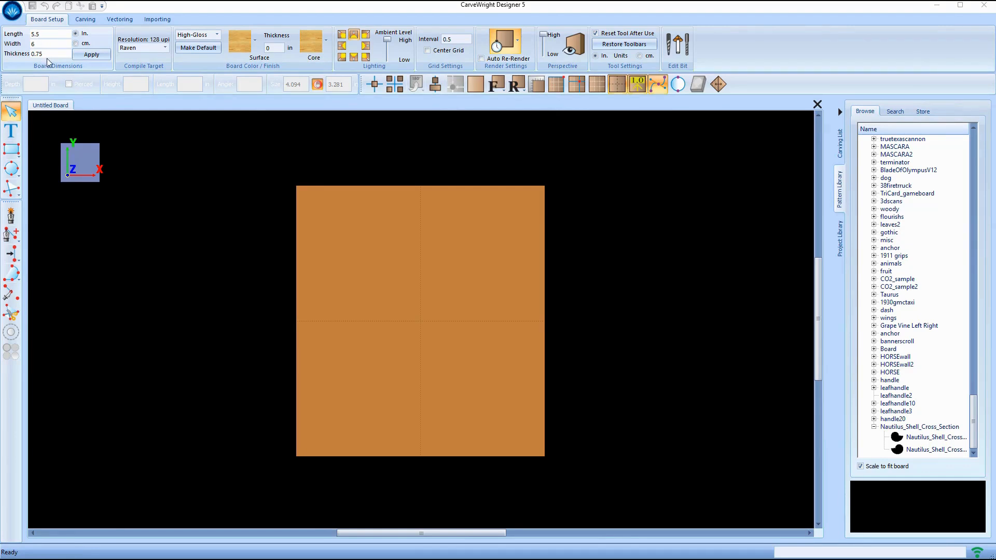
- Place the Nautilus_Shell_Cross_Section back pattern on the board's front face with scale to fit board off, and center it both ways
scroll(444, 365, up, 2)
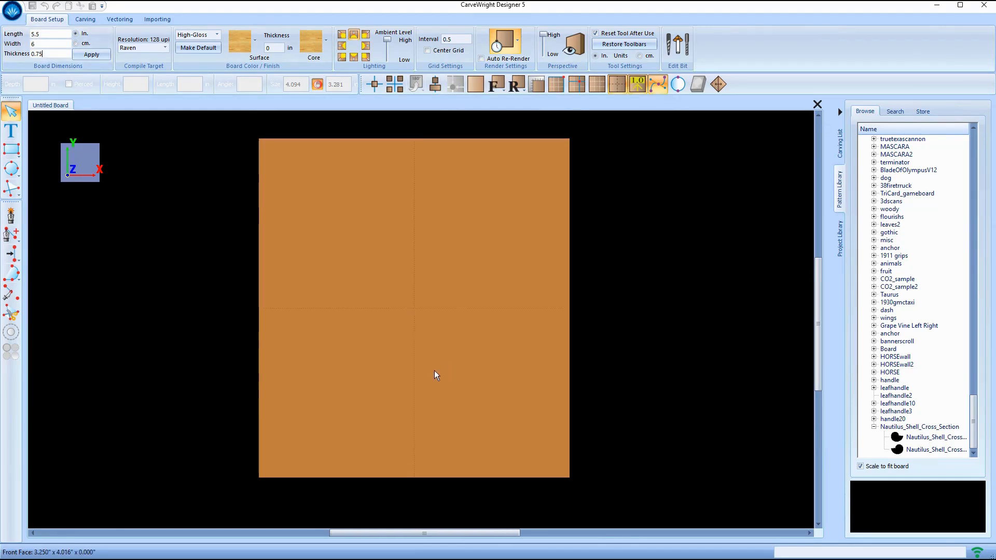
mouse_move(397, 416)
middle_down()
mouse_move(416, 364)
mouse_move(443, 373)
mouse_move(399, 415)
middle_up()
click(897, 437)
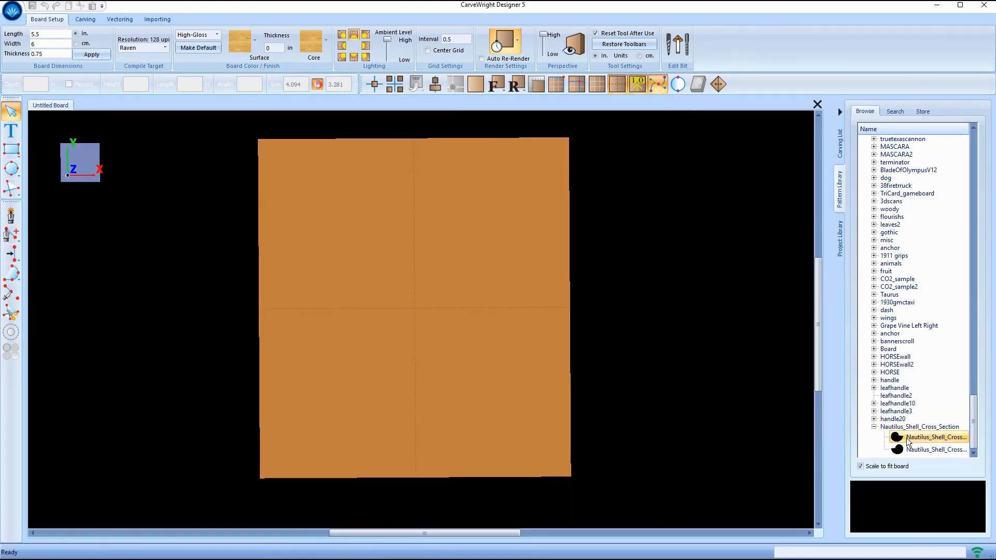
click(900, 451)
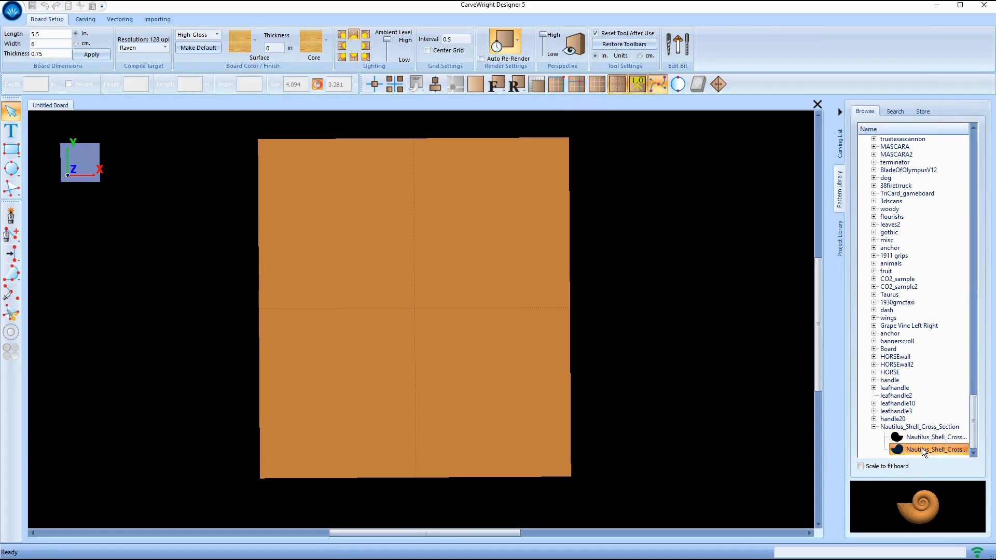
drag(922, 449, 419, 305)
drag(516, 356, 392, 294)
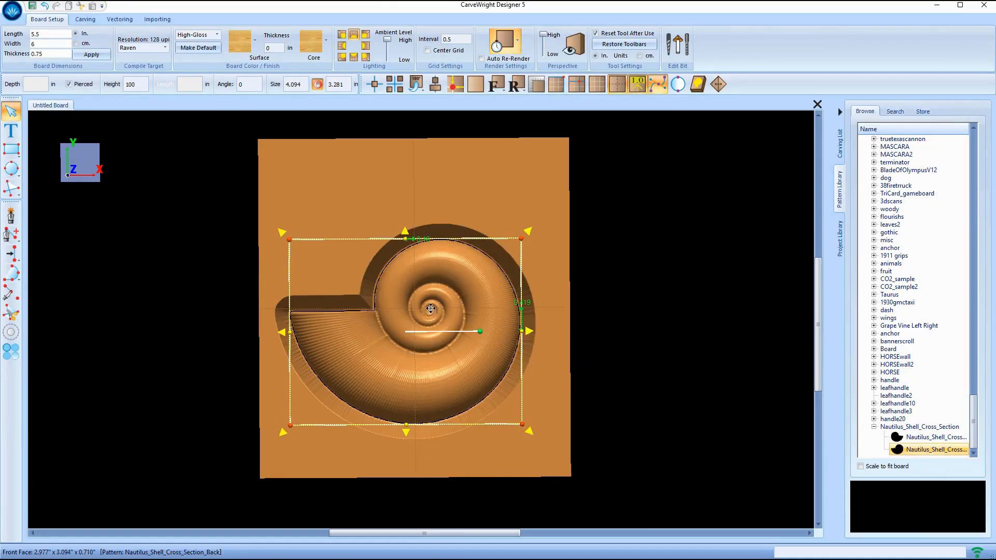
click(374, 84)
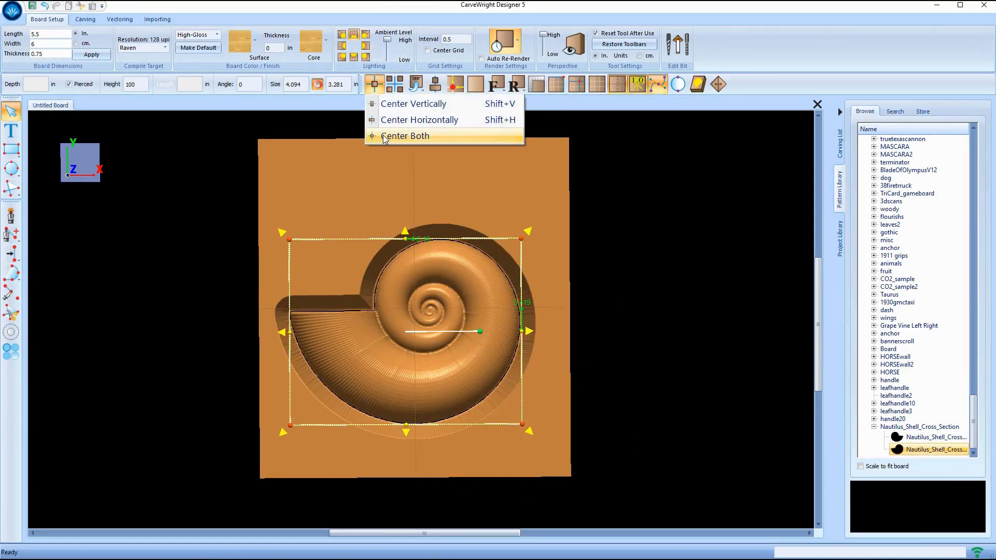
click(384, 136)
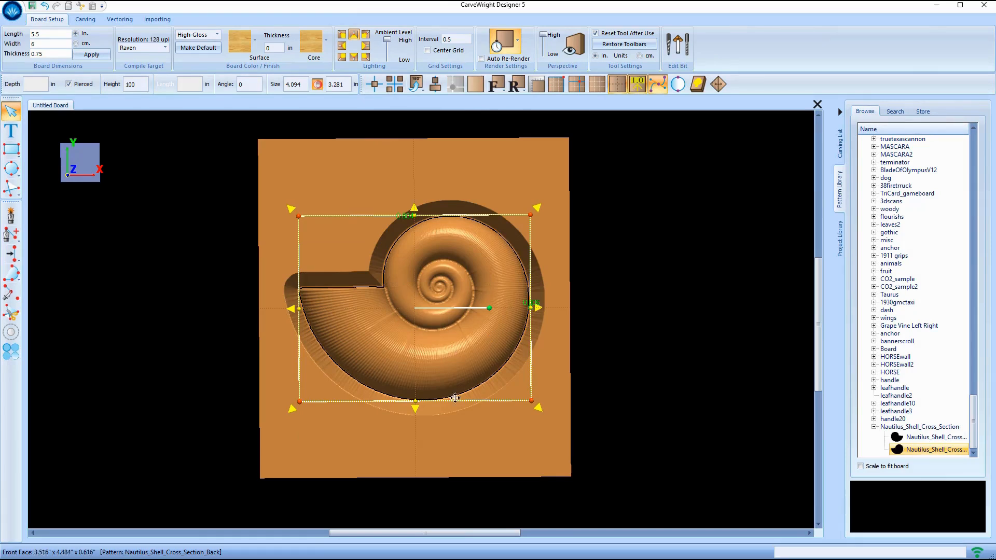
- Show the board's rear face and place the Nautilus_Shell_Cross_Section front pattern on it
scroll(450, 403, up, 1)
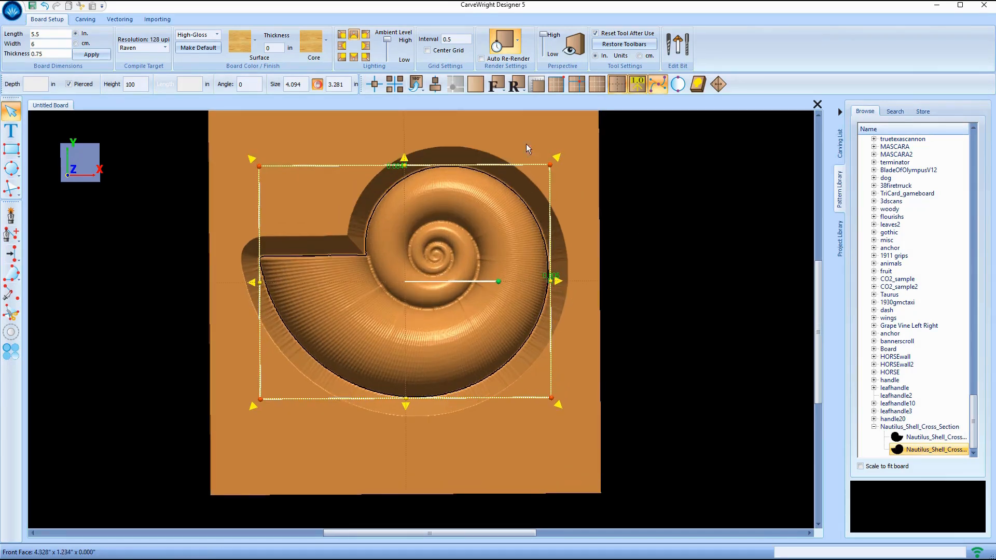
click(515, 86)
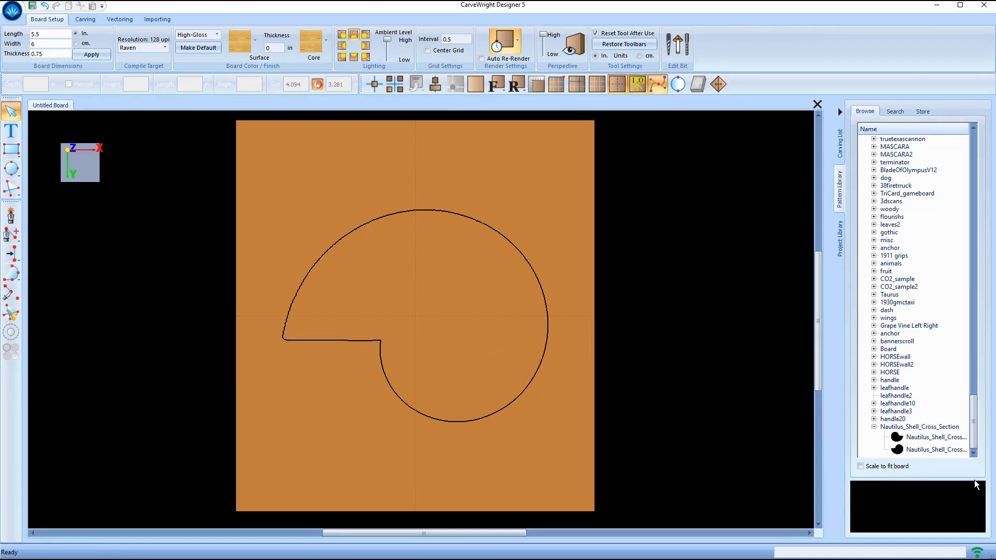
click(899, 439)
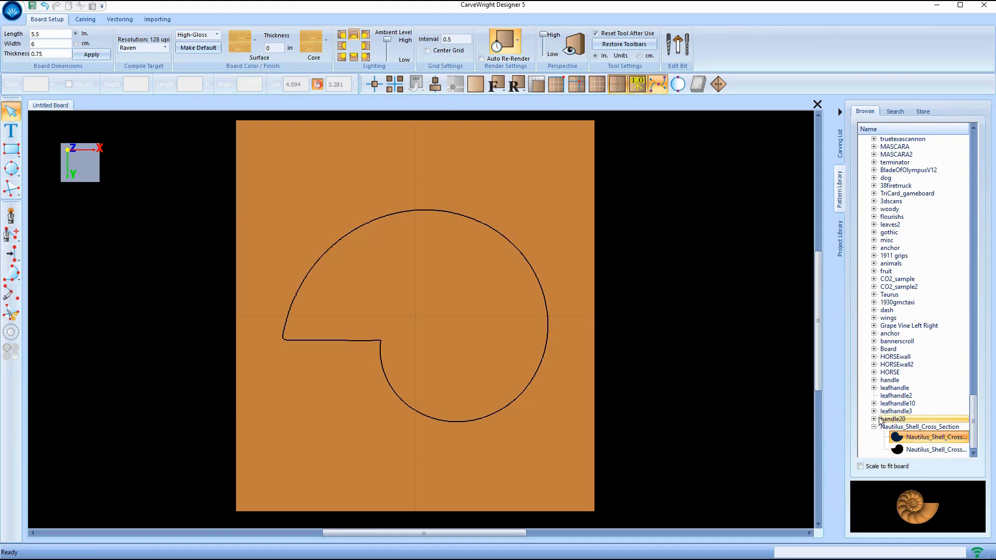
mouse_move(881, 512)
mouse_down()
mouse_move(917, 547)
mouse_move(912, 511)
mouse_move(897, 533)
mouse_move(886, 525)
mouse_move(918, 498)
mouse_move(915, 516)
mouse_move(914, 491)
mouse_move(917, 519)
mouse_up()
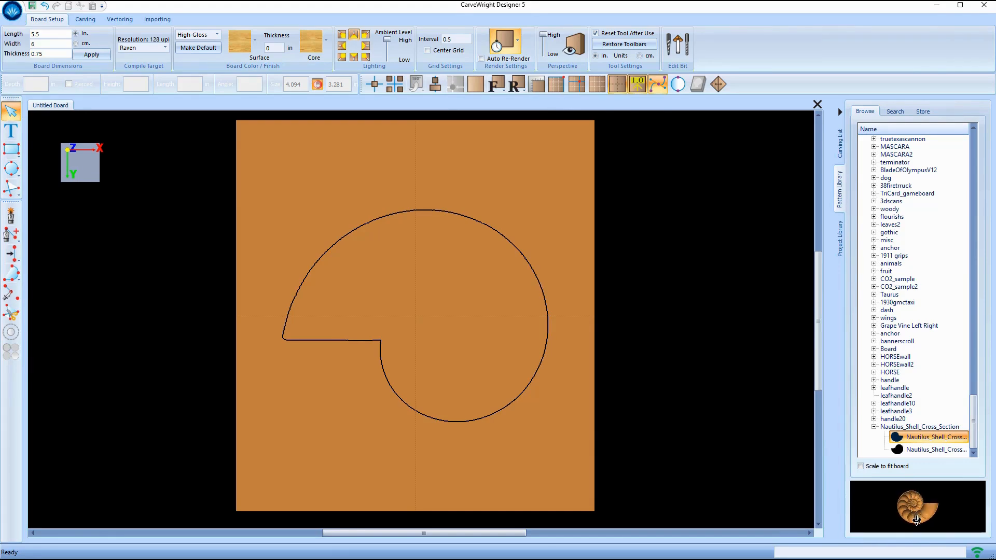
drag(914, 444, 425, 319)
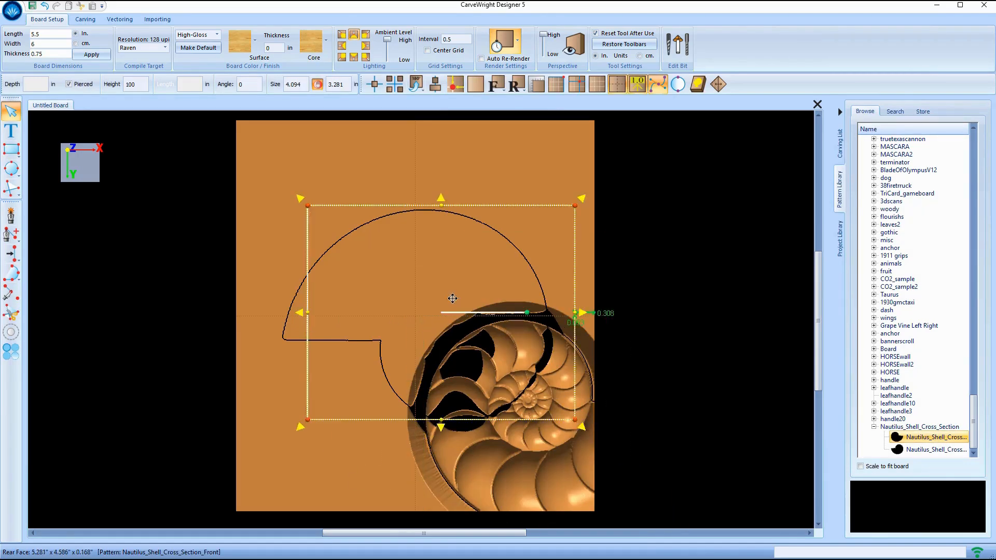
- Rotate the rear-face shell pattern to 180 degrees and center it both vertically and horizontally on the board
click(417, 84)
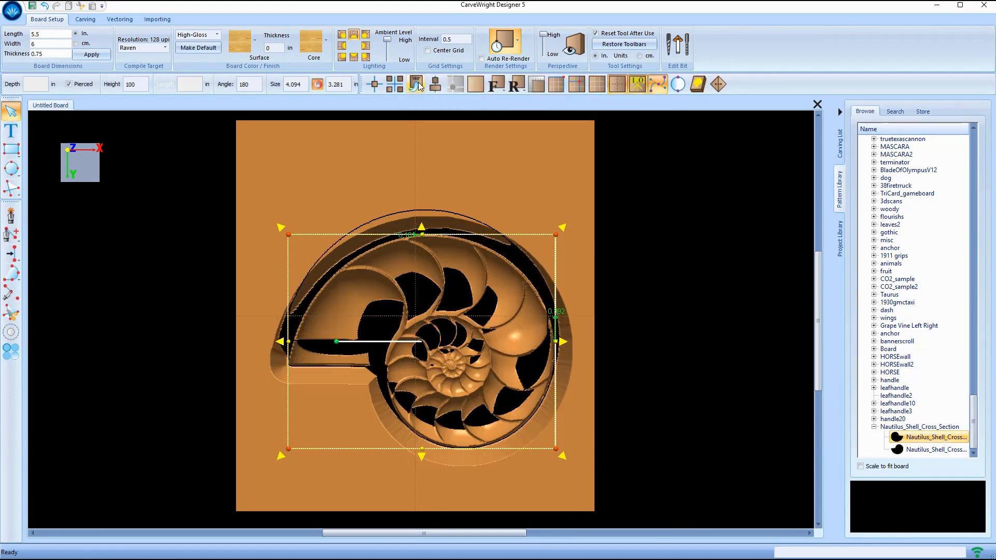
click(376, 89)
click(402, 136)
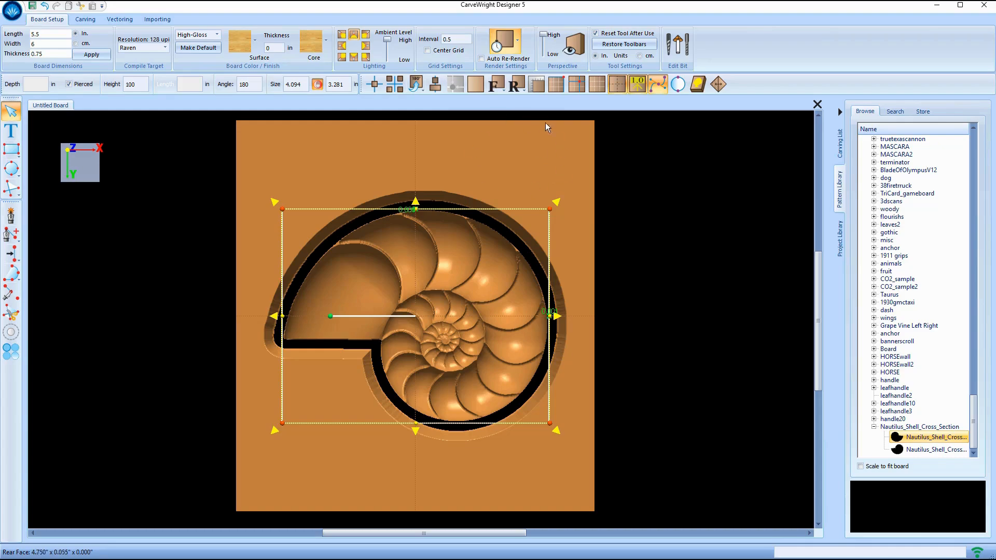
- Examine the shell pattern on the rear face and the cut-through gap around its outline from several angles
scroll(403, 329, up, 2)
middle_drag(403, 329, 413, 376)
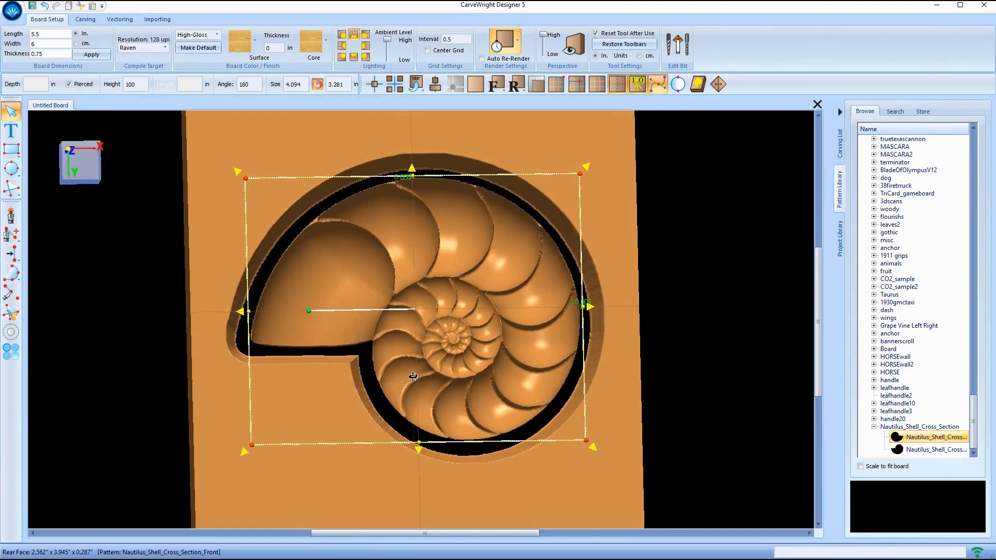
middle_drag(326, 292, 363, 275)
scroll(357, 202, down, 1)
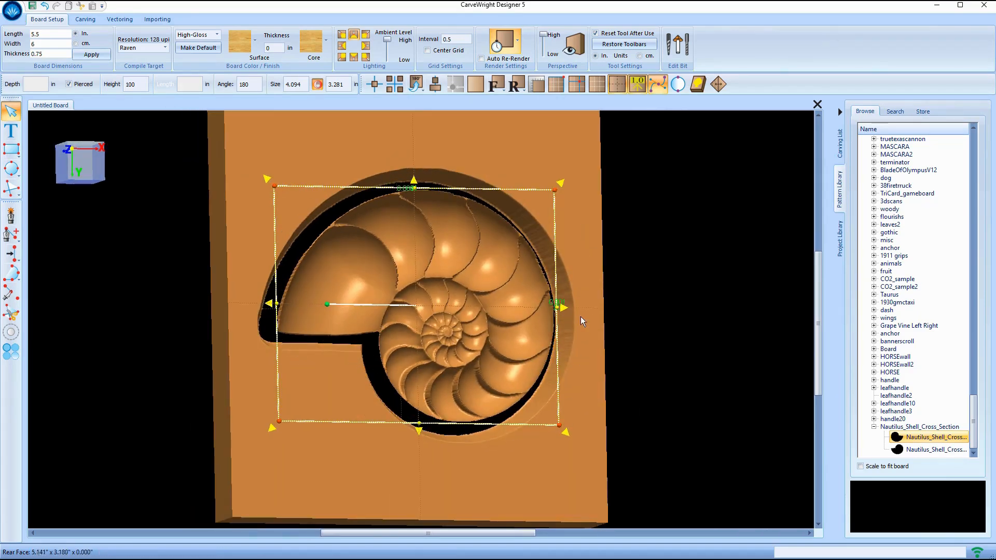
middle_drag(580, 324, 463, 277)
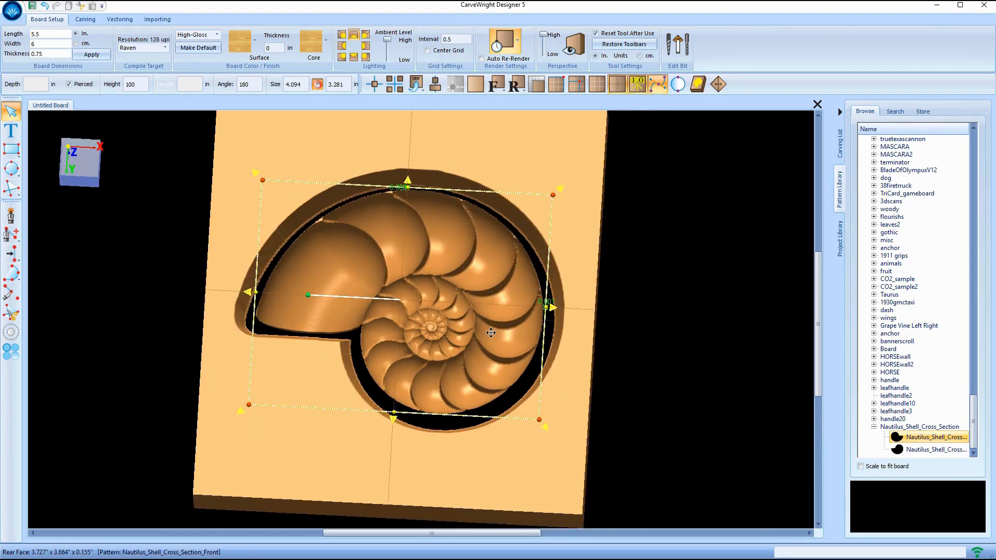
middle_drag(355, 316, 354, 362)
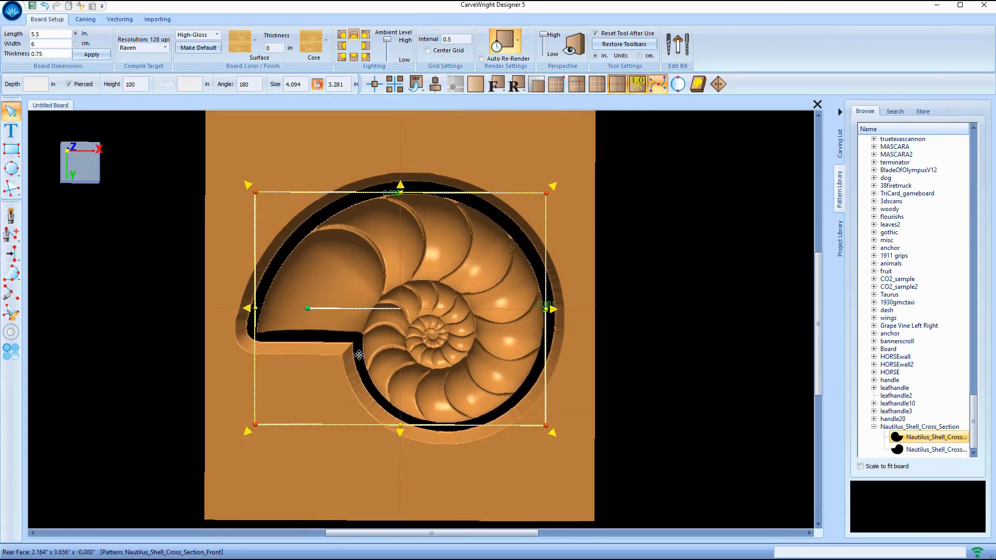
scroll(346, 315, down, 4)
scroll(348, 316, up, 5)
middle_drag(384, 331, 389, 323)
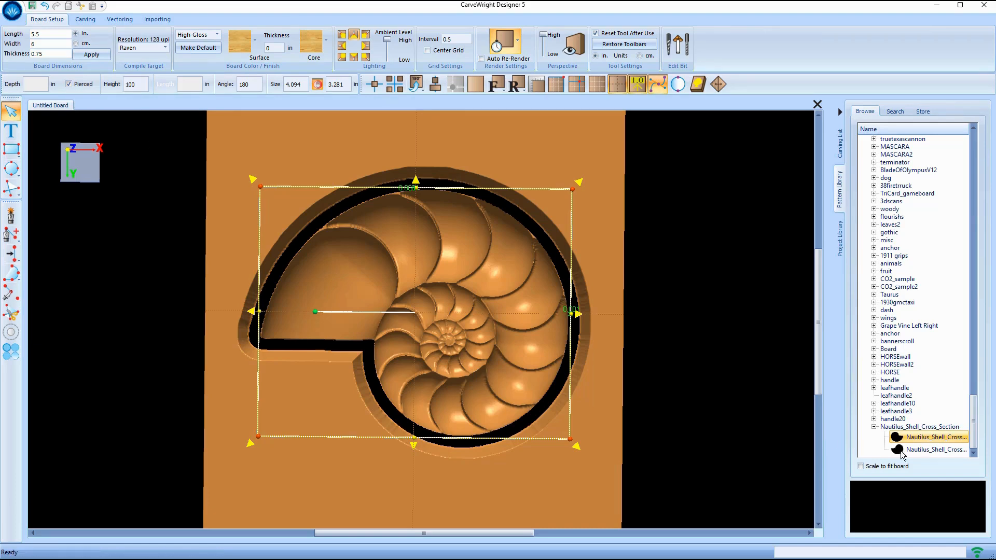
- Turn off the Pierced option for the rear-face shell pattern and set its depth to 0.75 in
click(69, 84)
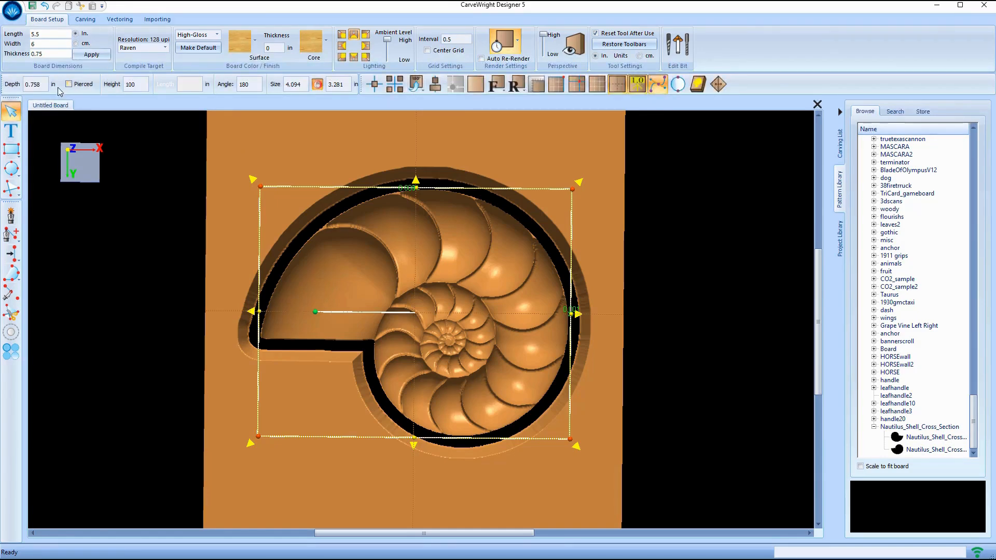
double_click(44, 84)
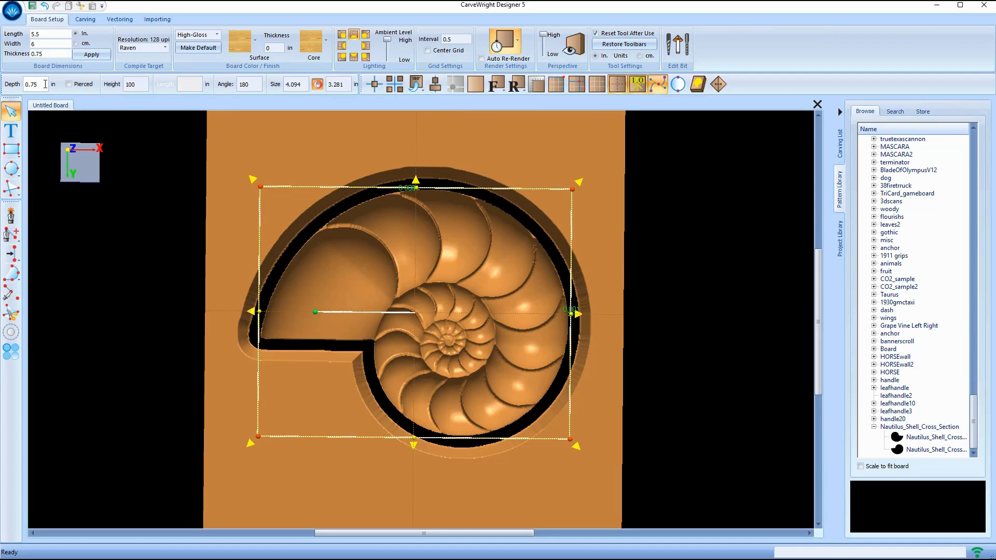
key(Return)
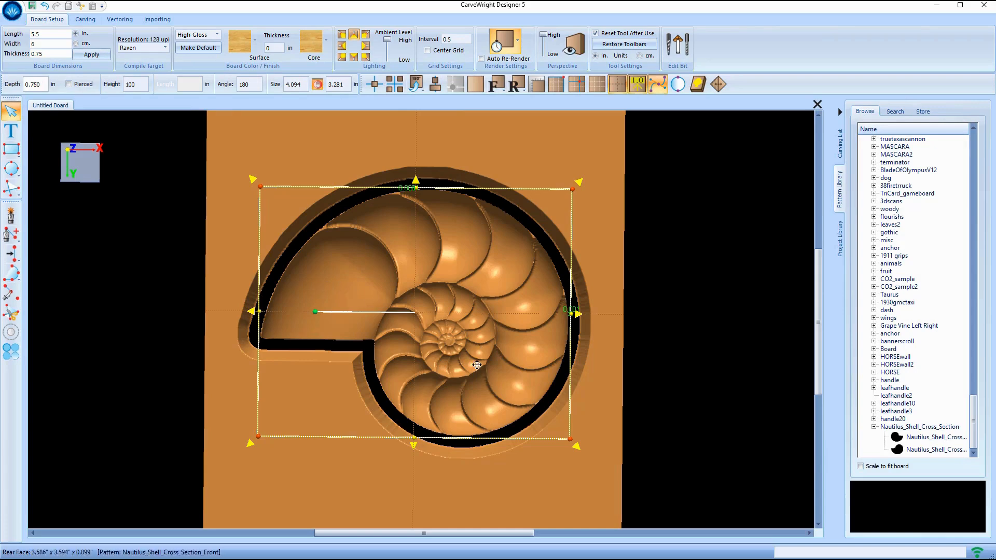
- Remove the feather from the rear-face shell pattern by setting it to Feather None
click(91, 21)
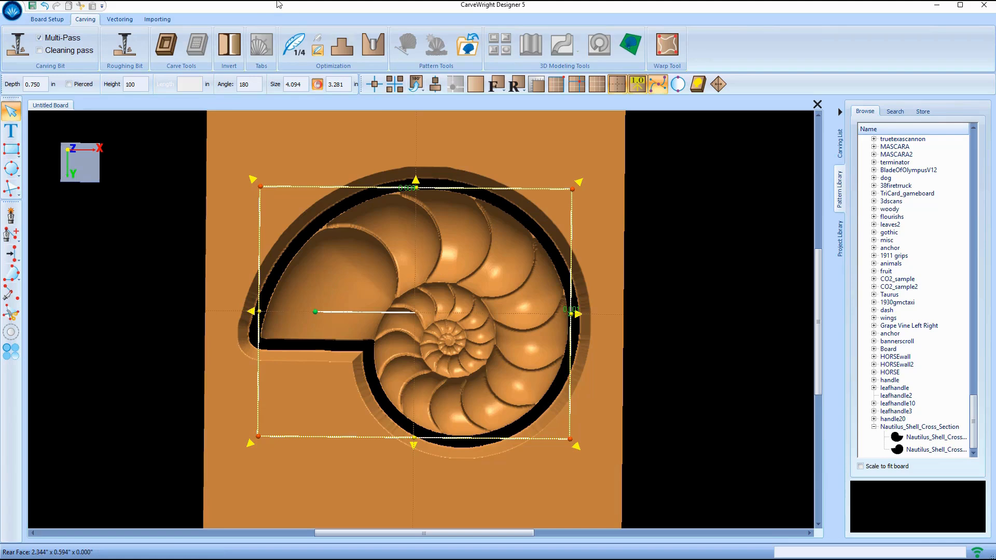
click(301, 45)
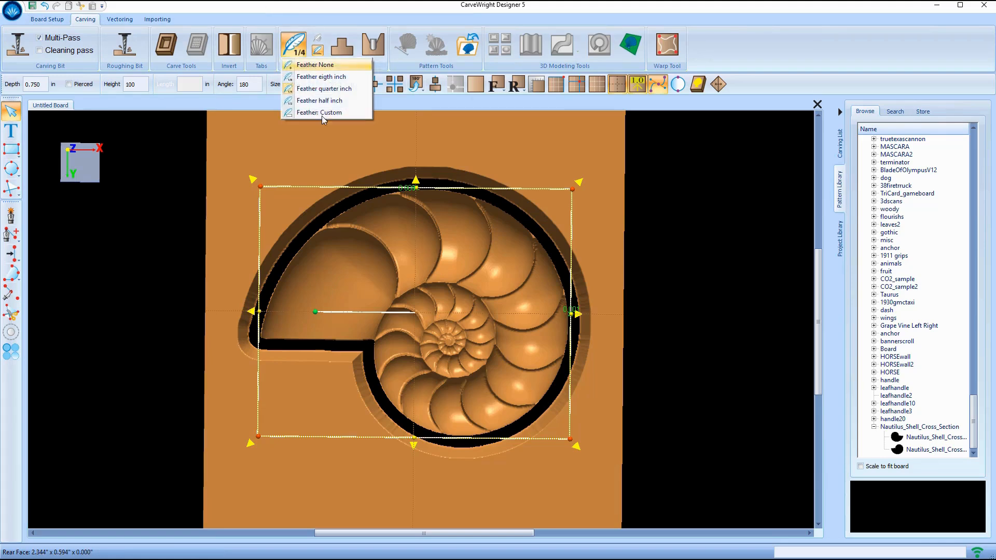
click(314, 64)
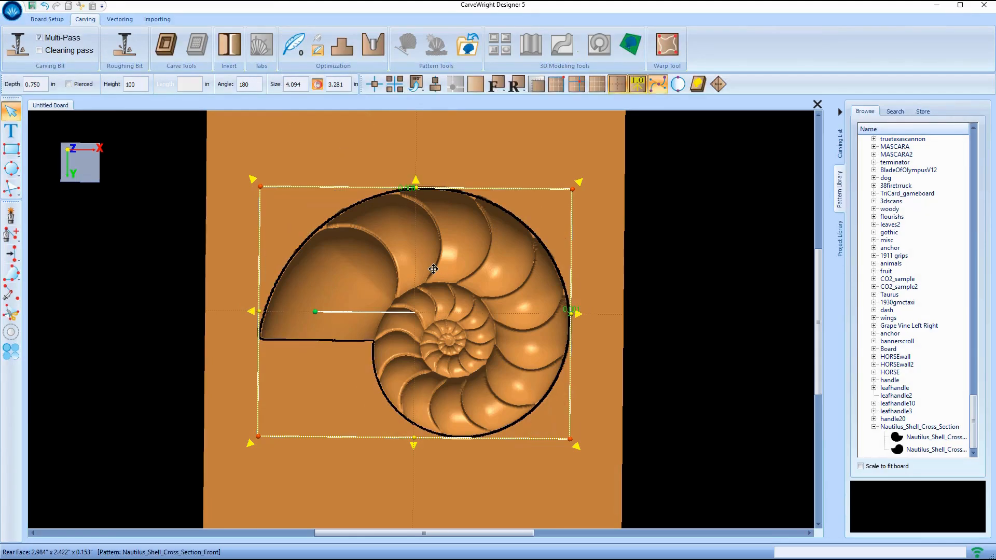
scroll(433, 268, up, 1)
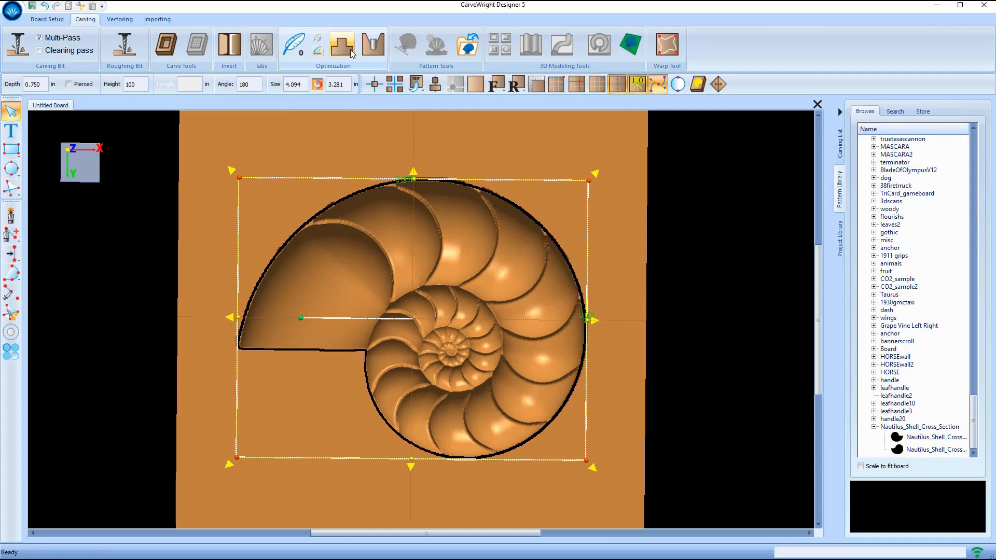
- Set the rear-face shell pattern's bit optimization to Best and its draft to Small
click(373, 52)
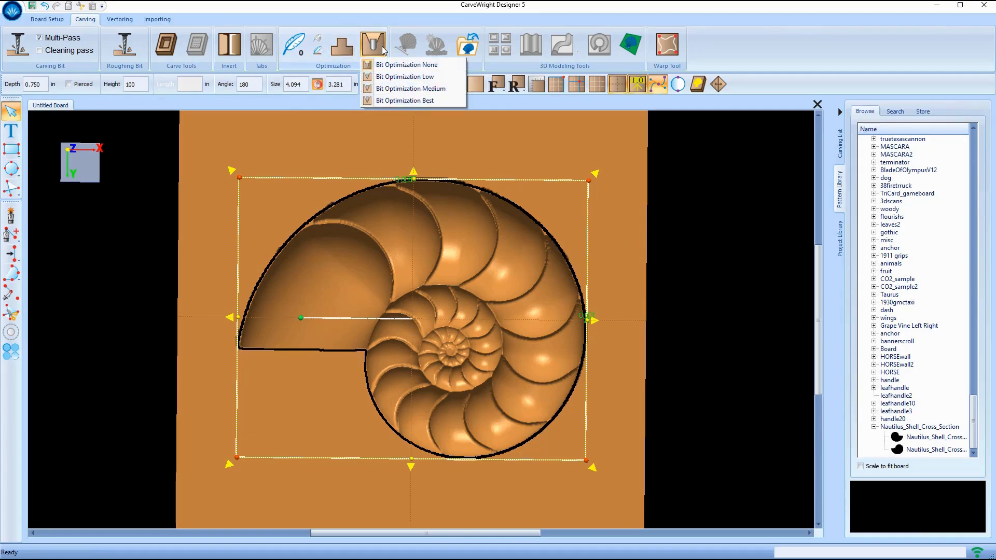
click(381, 100)
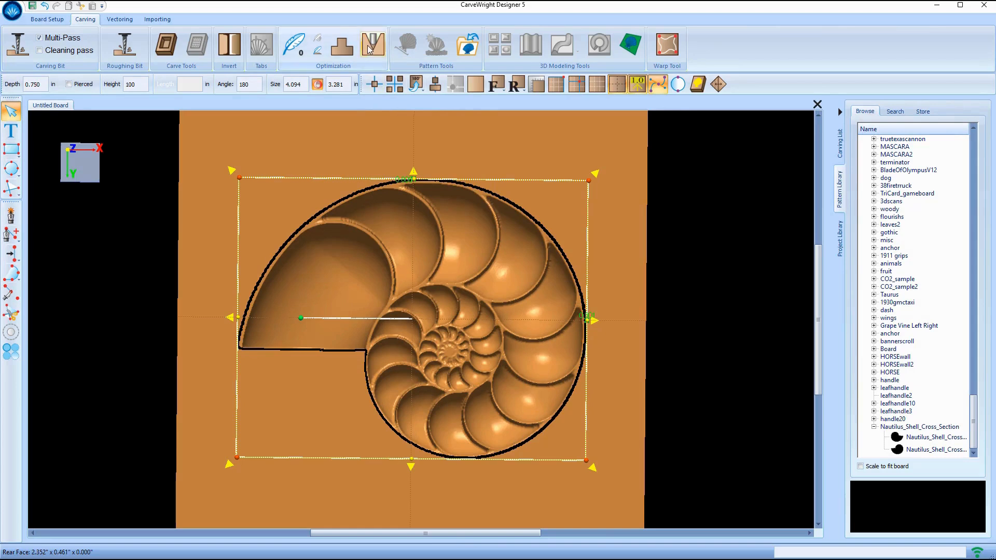
click(342, 54)
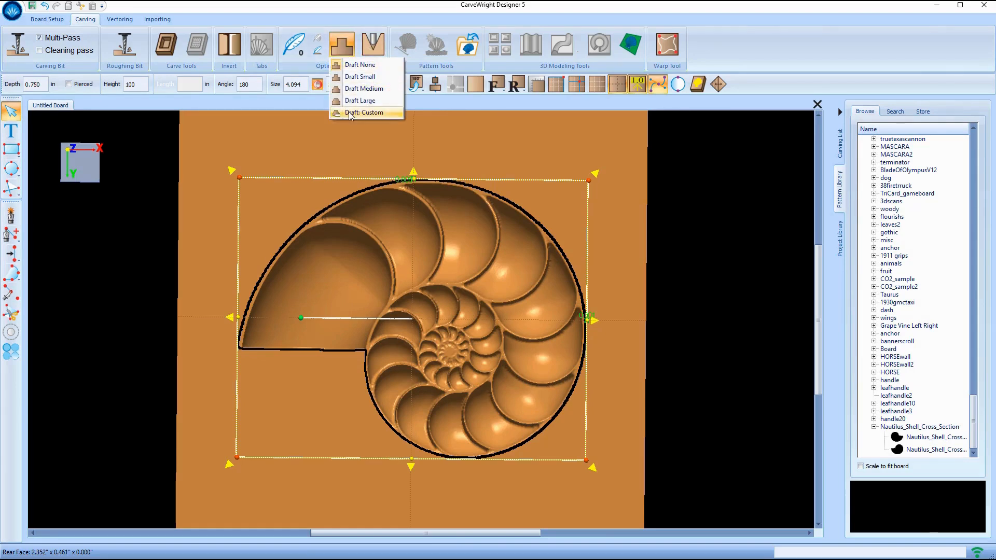
click(360, 76)
middle_drag(339, 334, 339, 231)
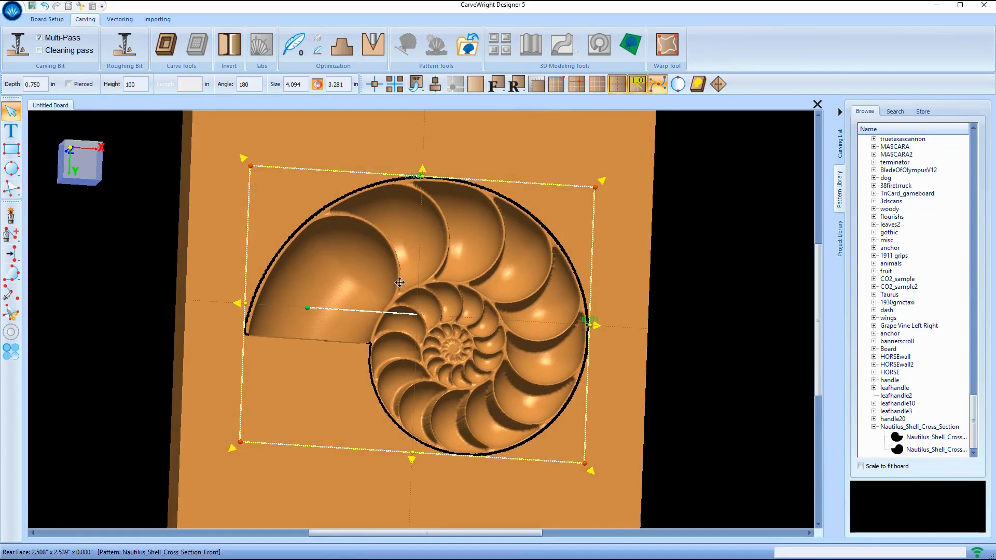
middle_drag(421, 338, 478, 316)
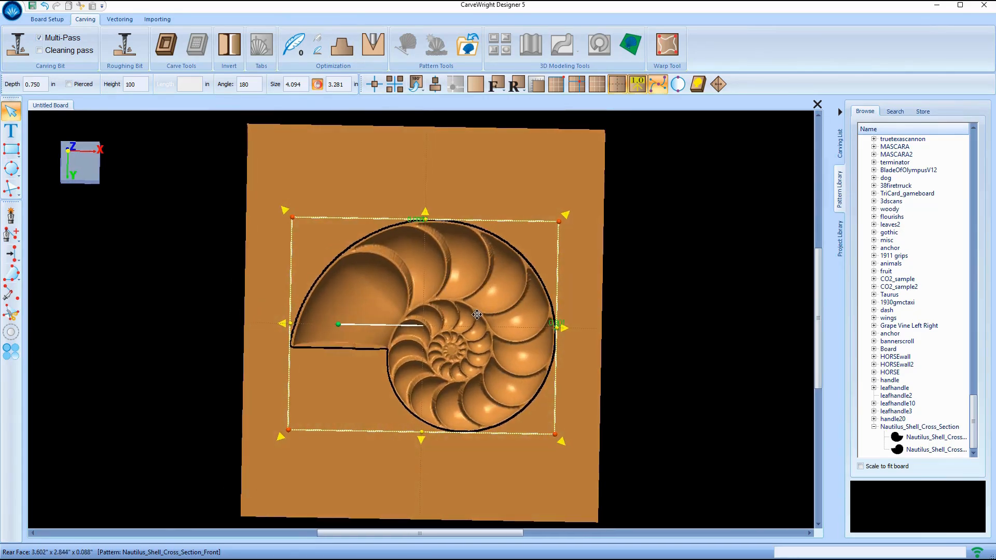
scroll(414, 318, up, 2)
middle_drag(517, 376, 465, 353)
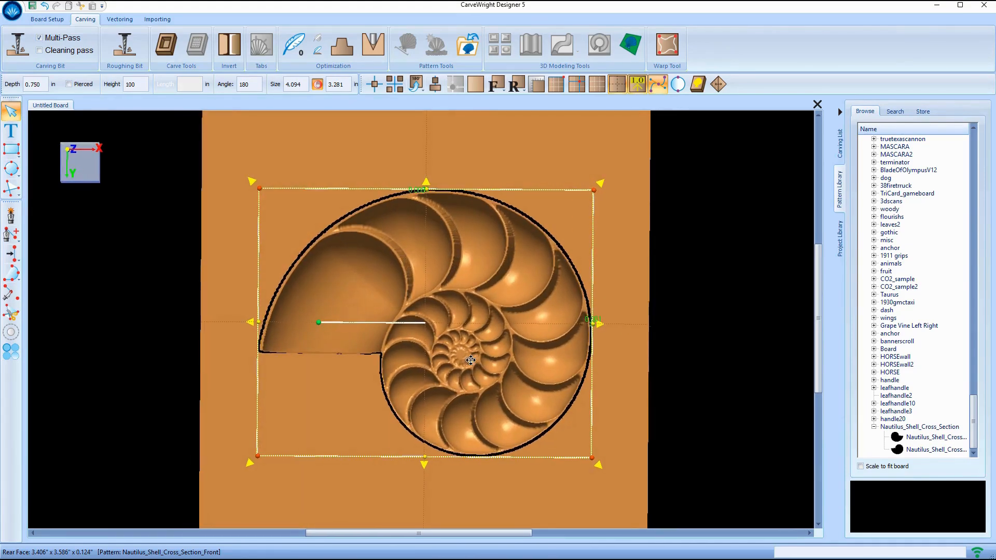
- Show the board's front face and set the shell pattern there to Feather None
click(497, 84)
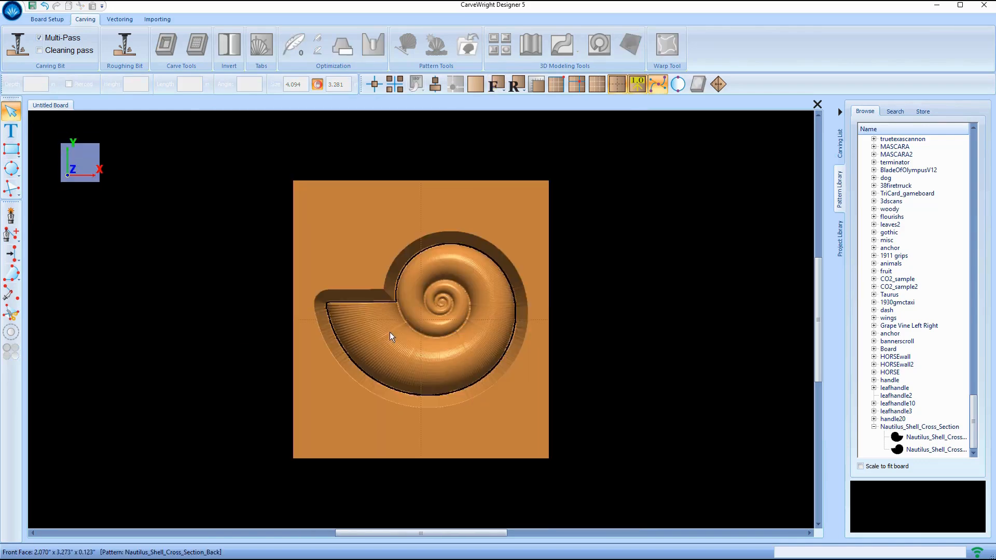
click(392, 338)
scroll(394, 384, up, 3)
middle_drag(409, 369, 413, 414)
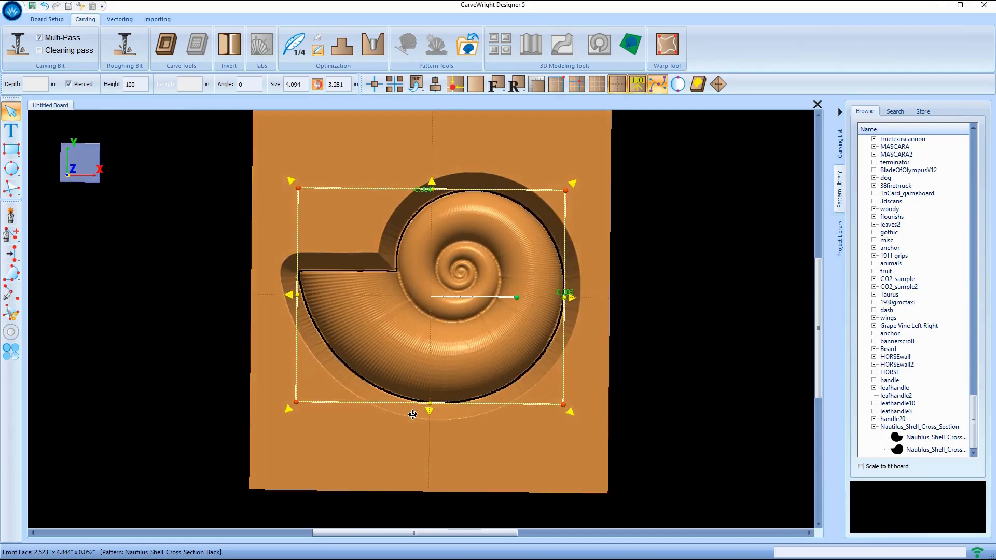
scroll(389, 355, up, 1)
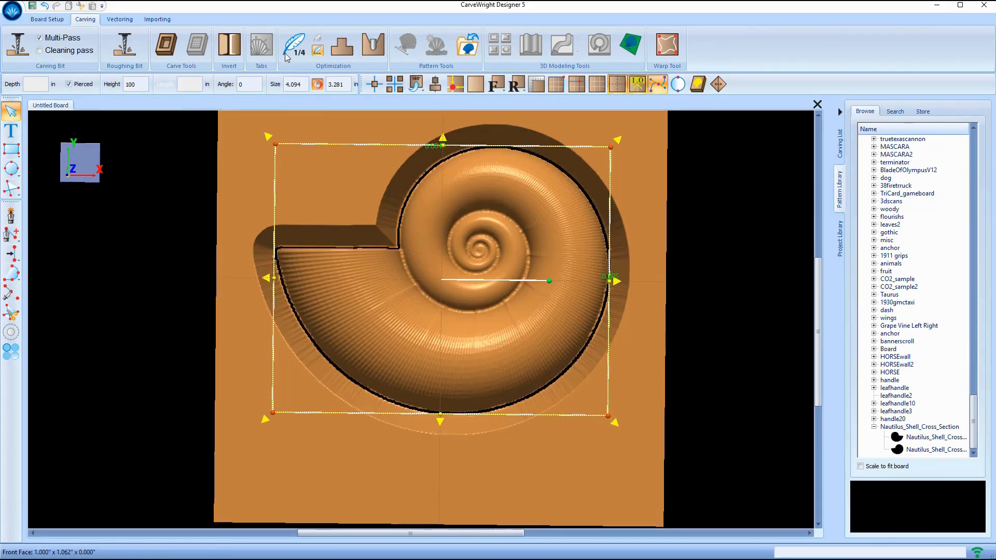
click(304, 59)
click(307, 65)
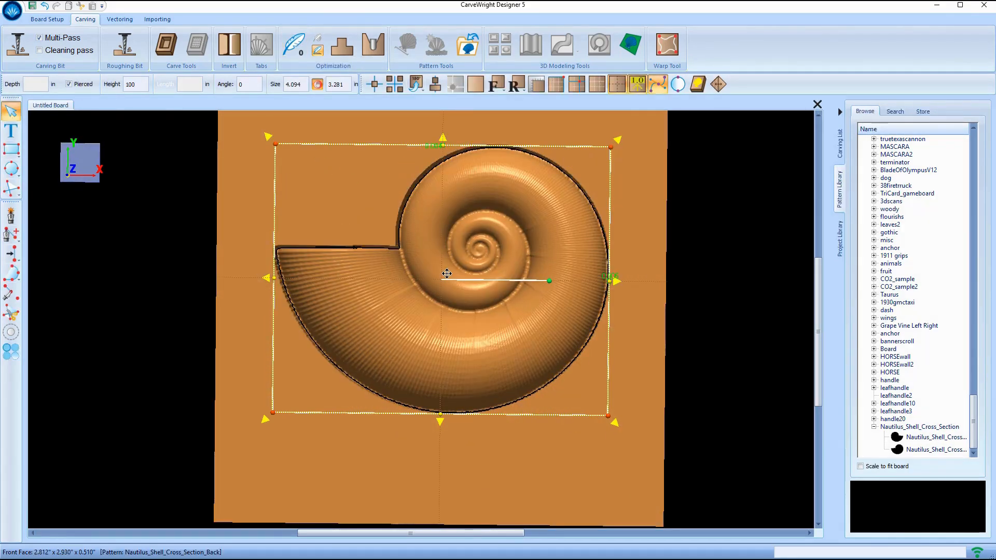
- Outline the front-face shell pattern and offset the outline path outward by 0.15 in with the Corner fillet style
right_click(426, 240)
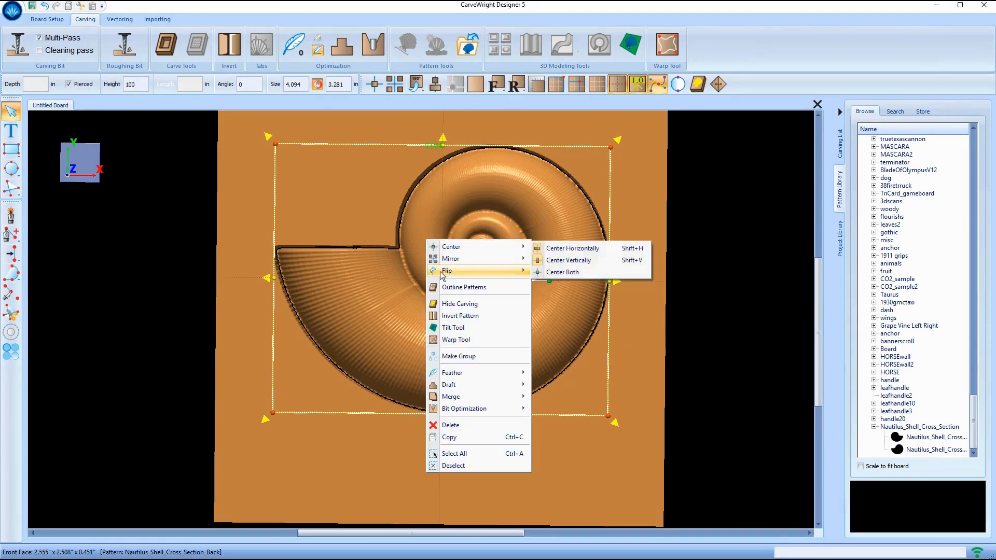
click(461, 289)
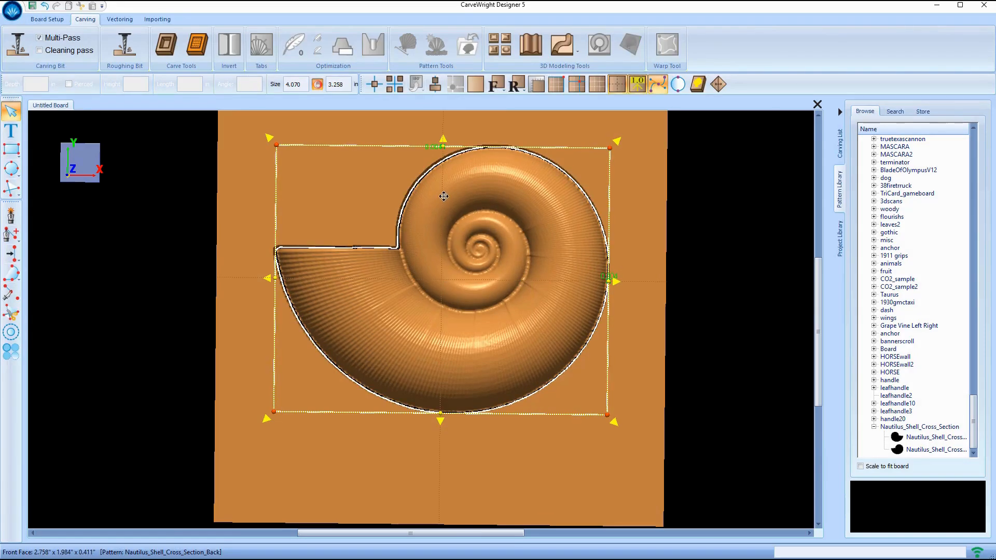
right_click(420, 183)
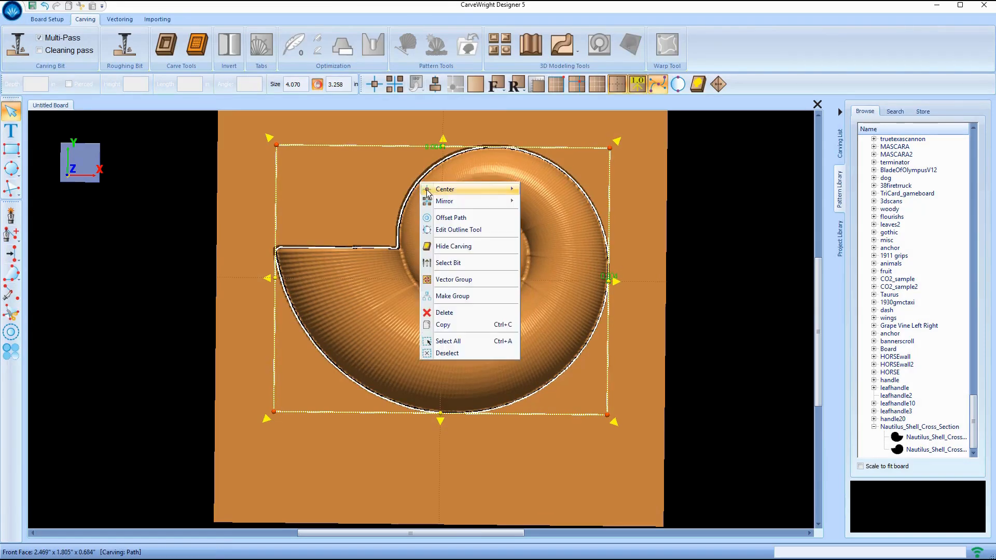
click(448, 218)
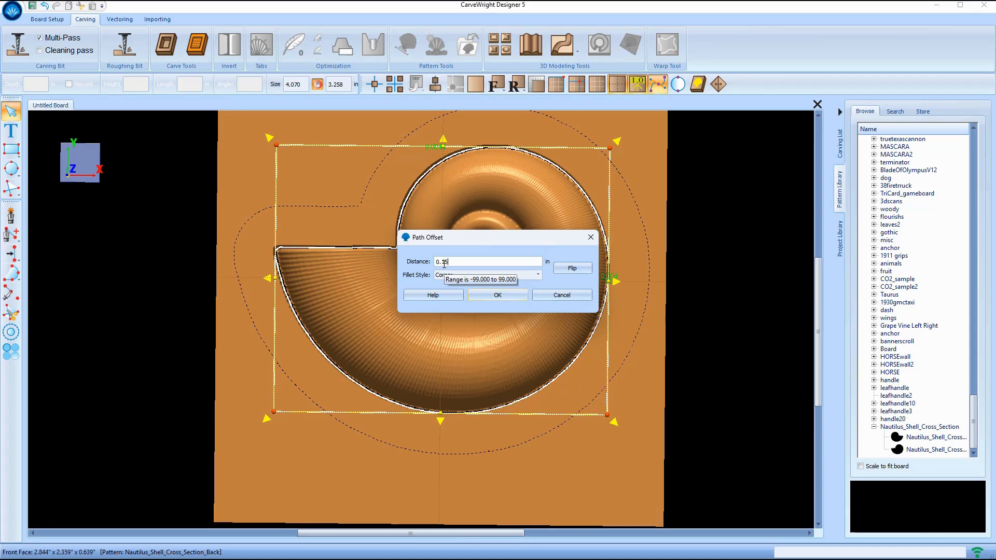
click(505, 297)
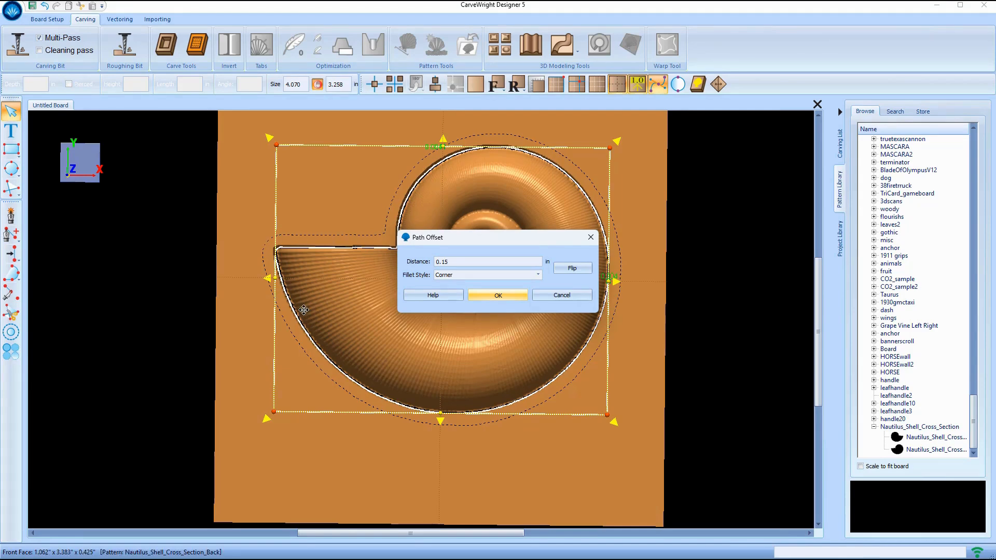
click(504, 293)
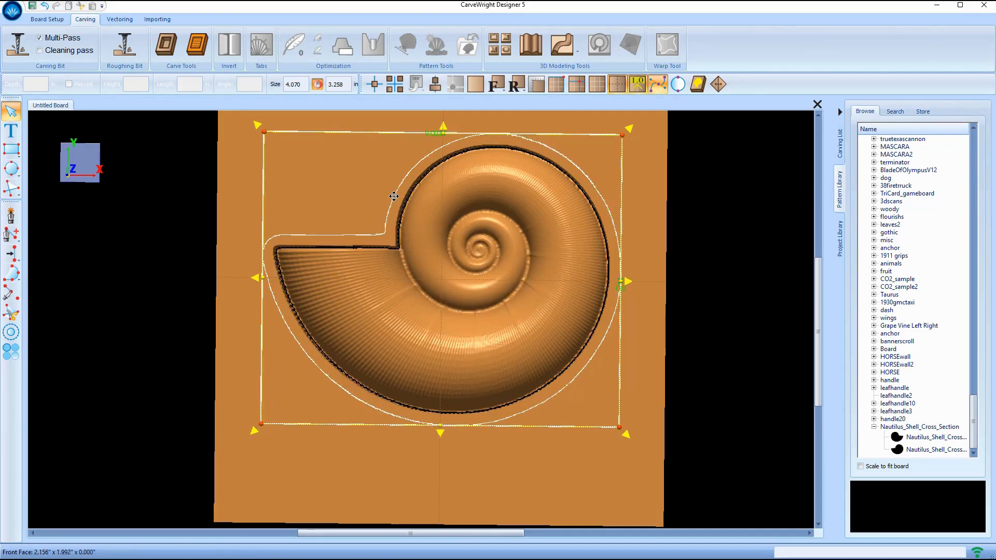
- Turn the offset path into a pierced carve region with an eighth-inch feather running outward from its edge
click(167, 46)
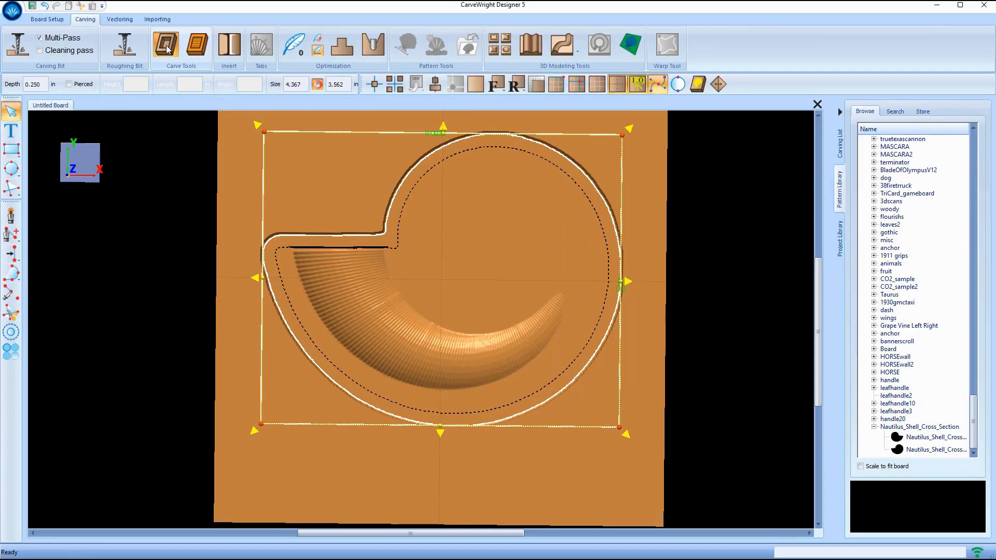
click(69, 84)
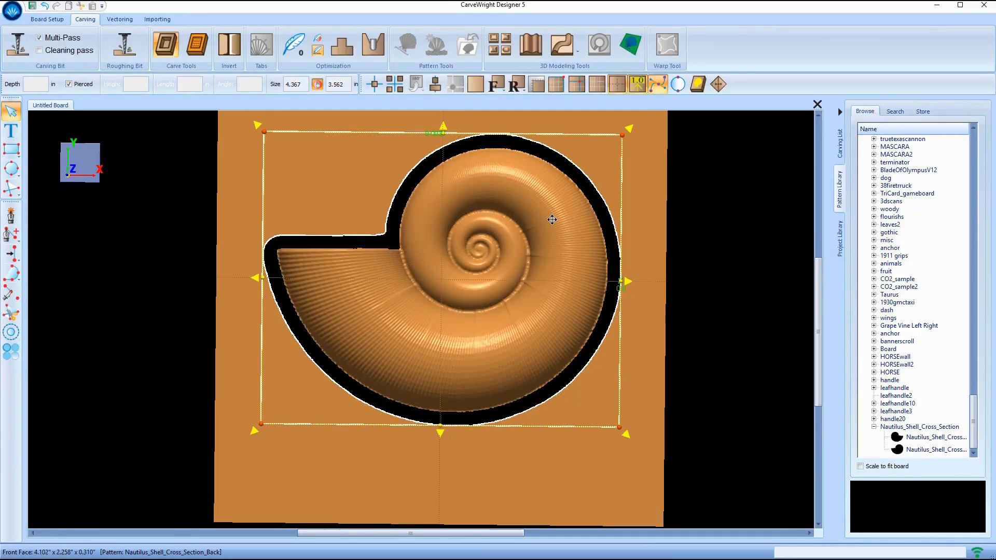
click(293, 44)
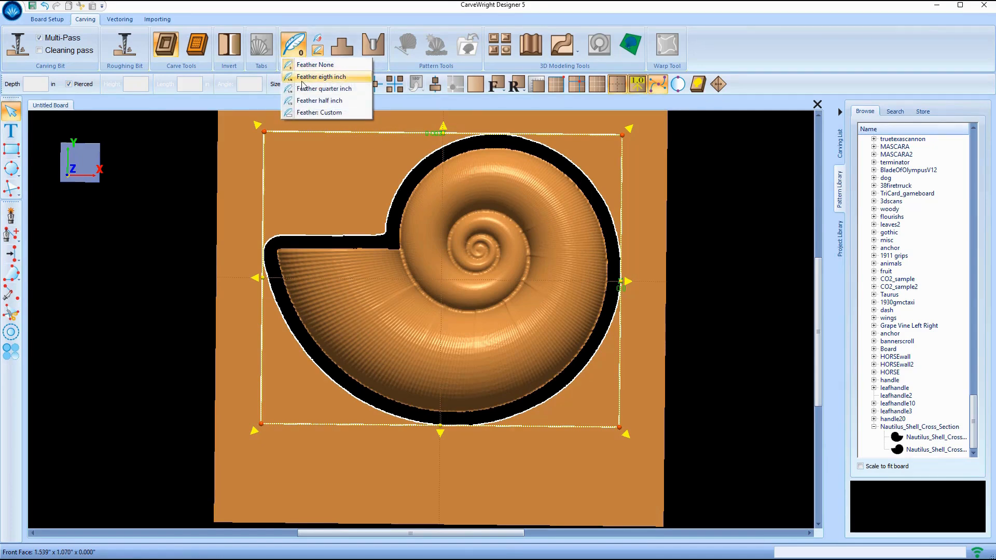
click(302, 77)
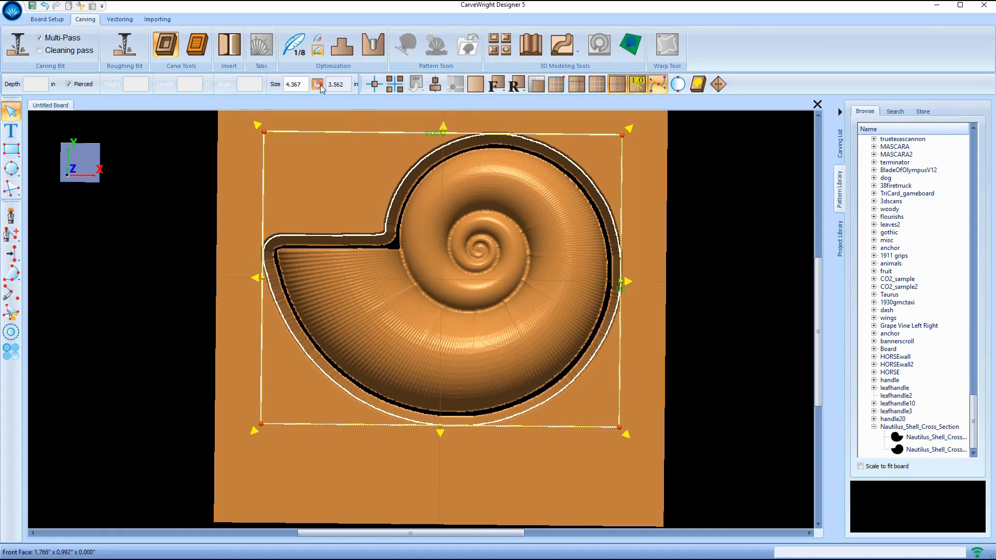
click(321, 42)
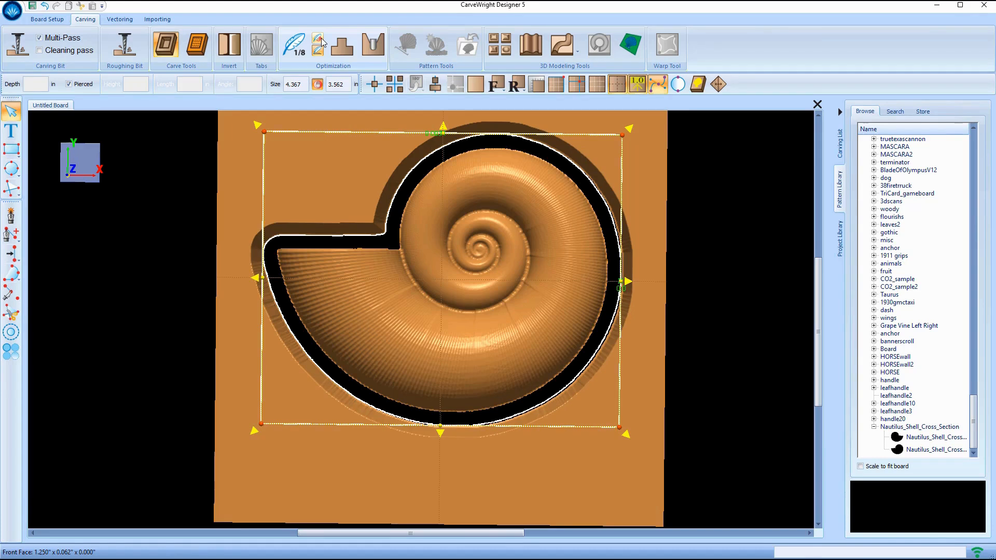
- Set the front-face shell pattern's bit optimization to Best
click(453, 187)
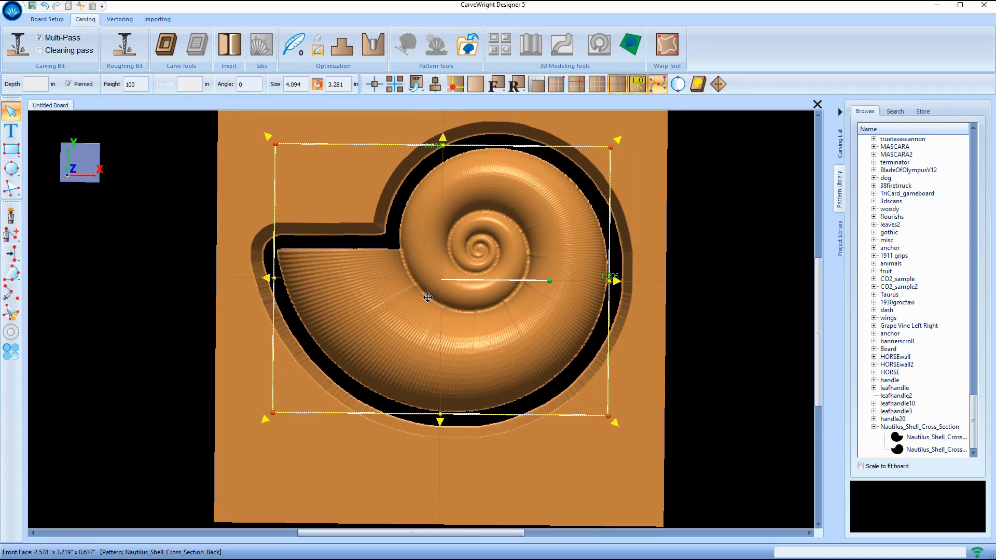
click(373, 44)
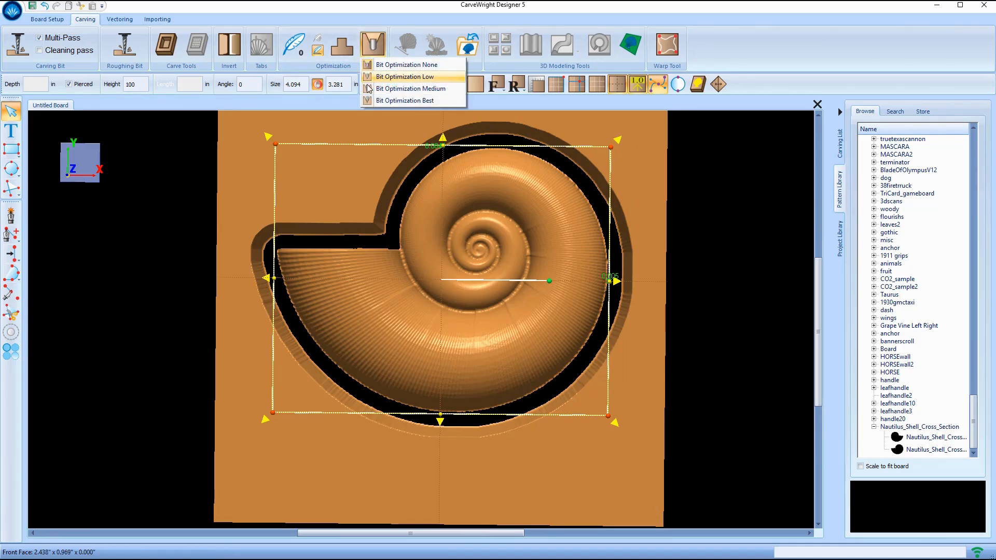
click(374, 101)
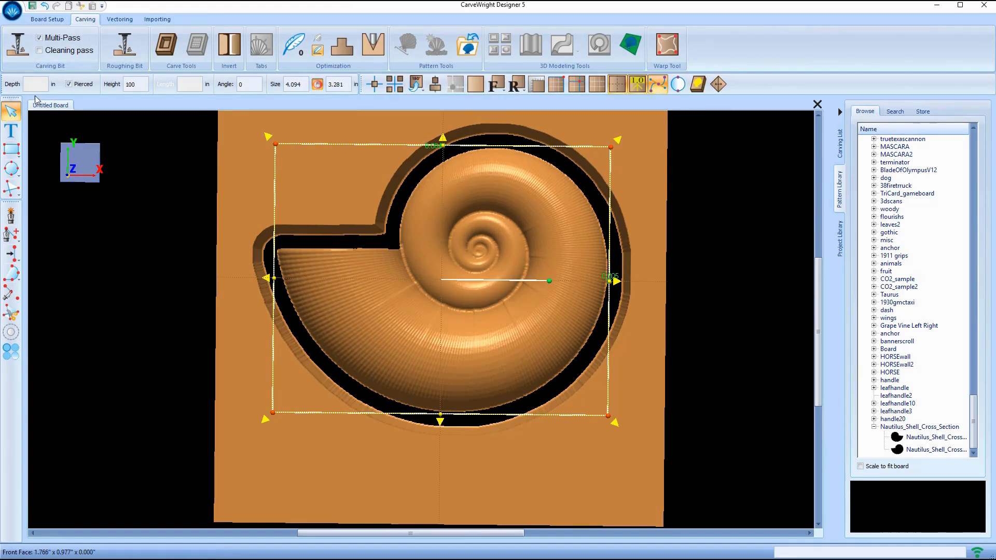
- Turn off the Pierced option for the front-face shell pattern and set its depth to 0.75 in
click(69, 85)
double_click(41, 84)
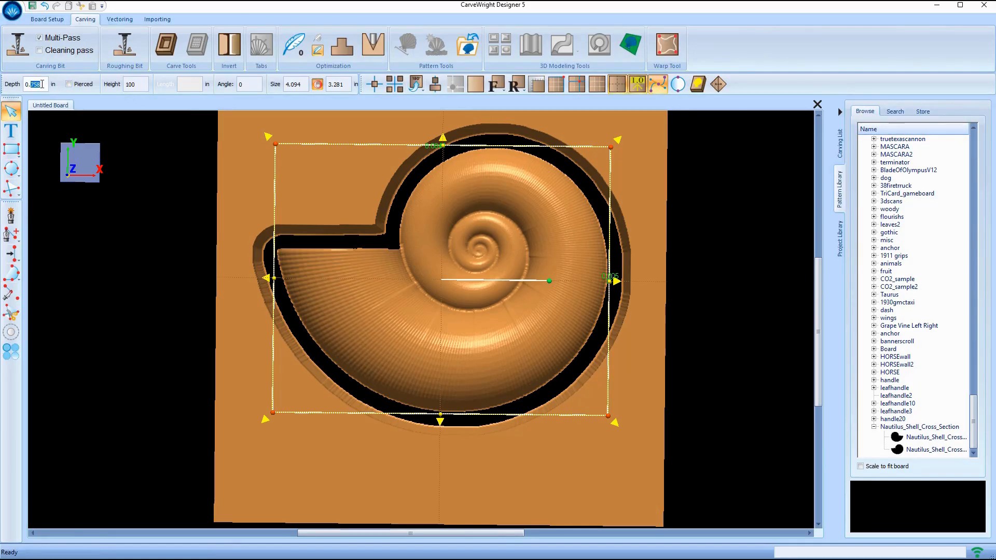
text(0.750)
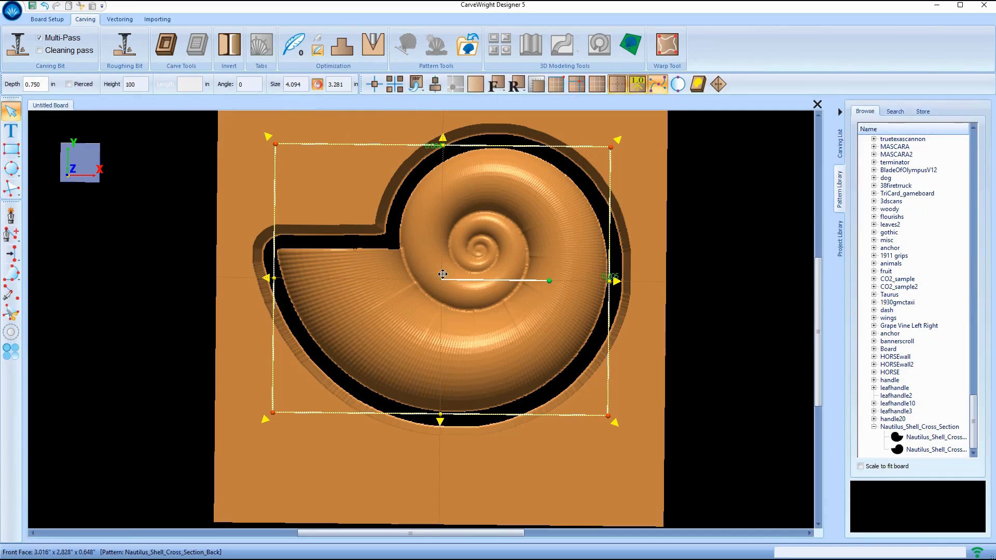
- Apply a Small draft to the front-face shell pattern and check its edges along the cut-through gap
scroll(430, 245, up, 2)
scroll(429, 245, down, 2)
scroll(429, 245, up, 1)
middle_drag(430, 245, 433, 283)
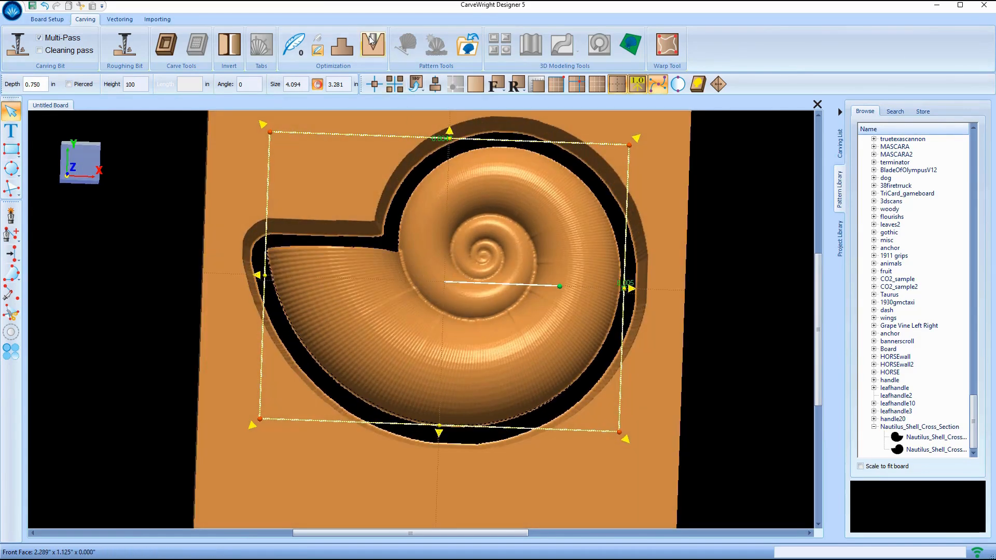
click(344, 47)
click(346, 78)
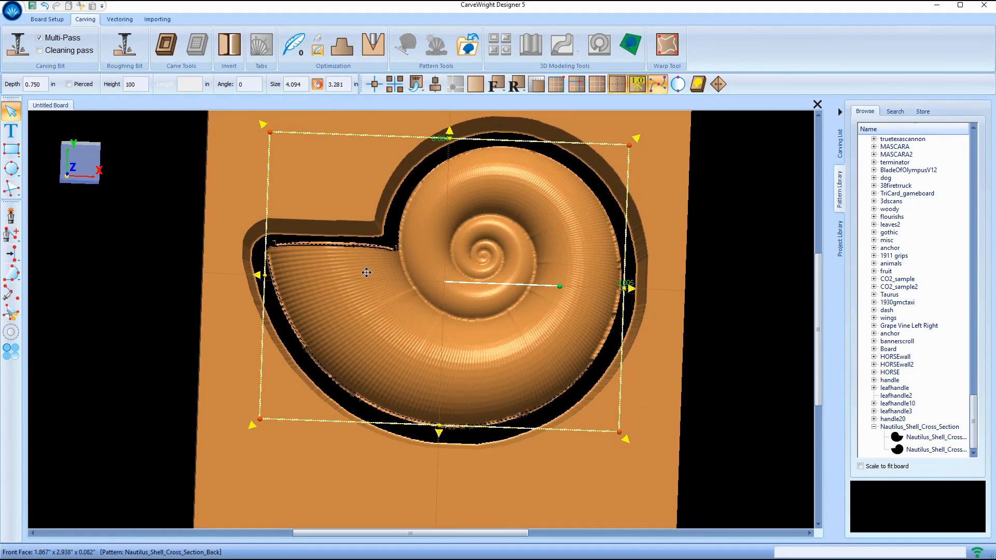
scroll(488, 280, up, 1)
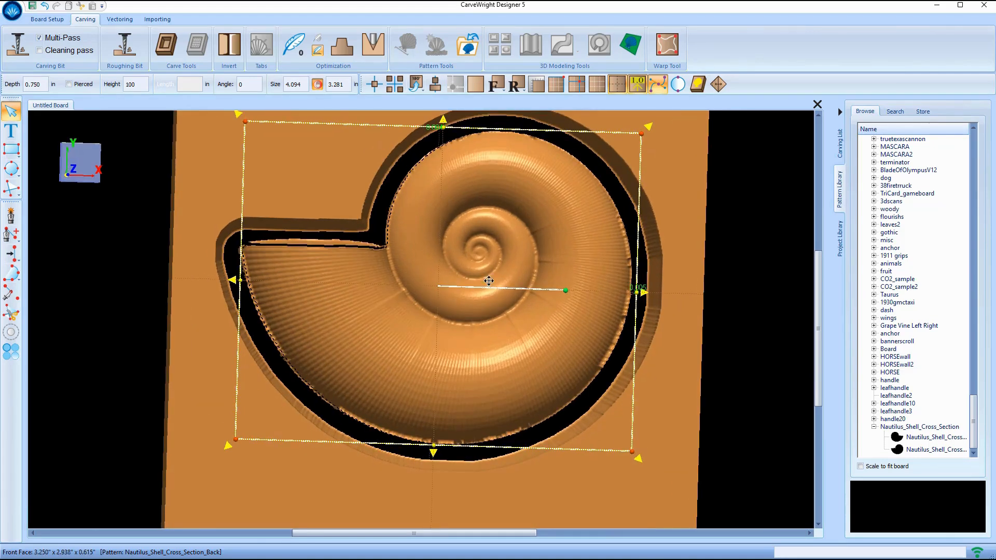
mouse_move(406, 322)
middle_down()
mouse_move(424, 324)
mouse_move(406, 321)
middle_up()
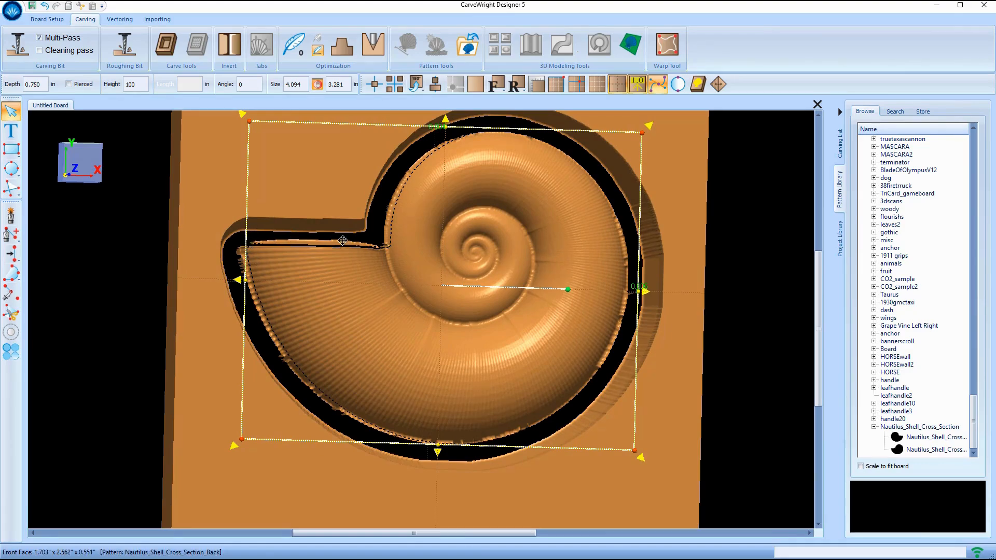
middle_drag(535, 293, 346, 369)
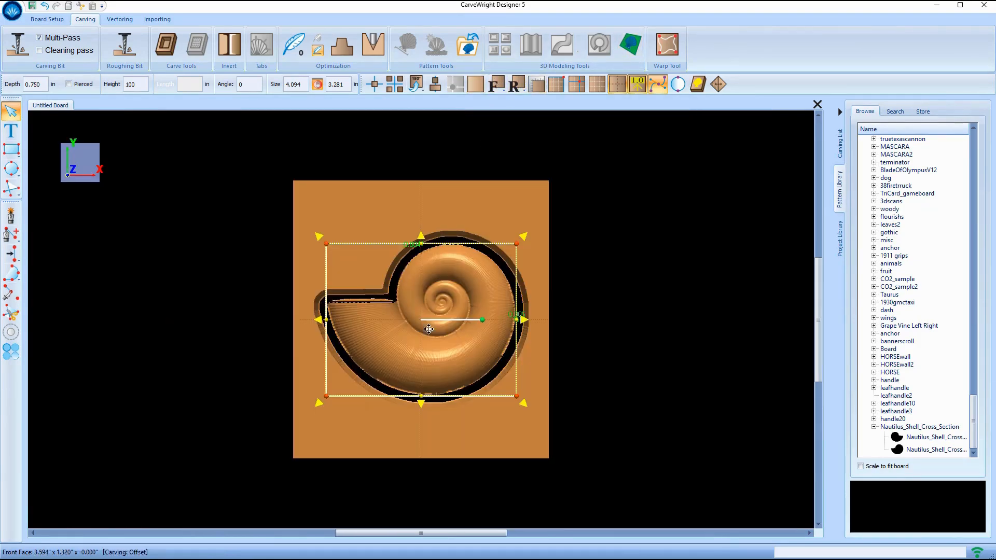
- Deselect the shell pattern on the front face, activate the line tool and turn off Reset Tool After Use
click(496, 84)
scroll(430, 311, up, 2)
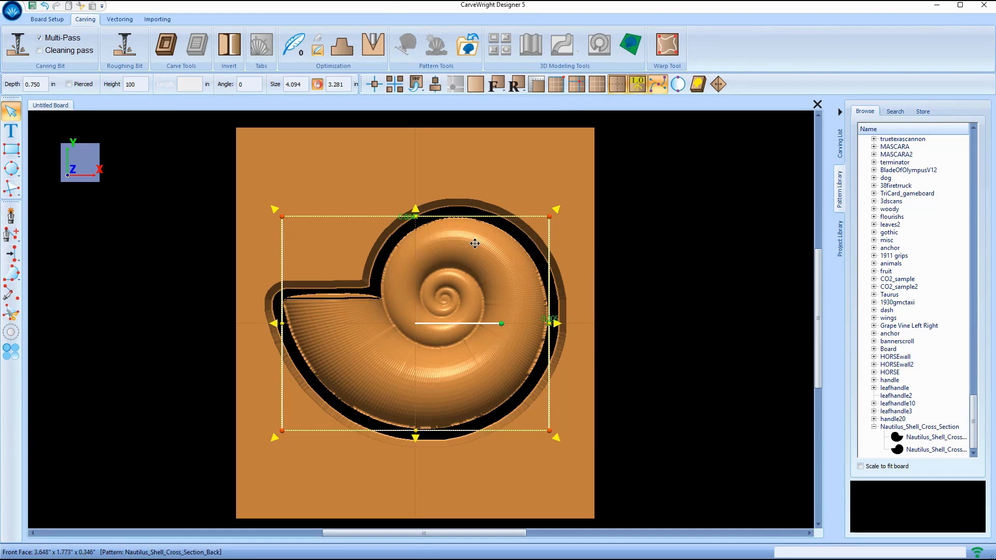
click(434, 157)
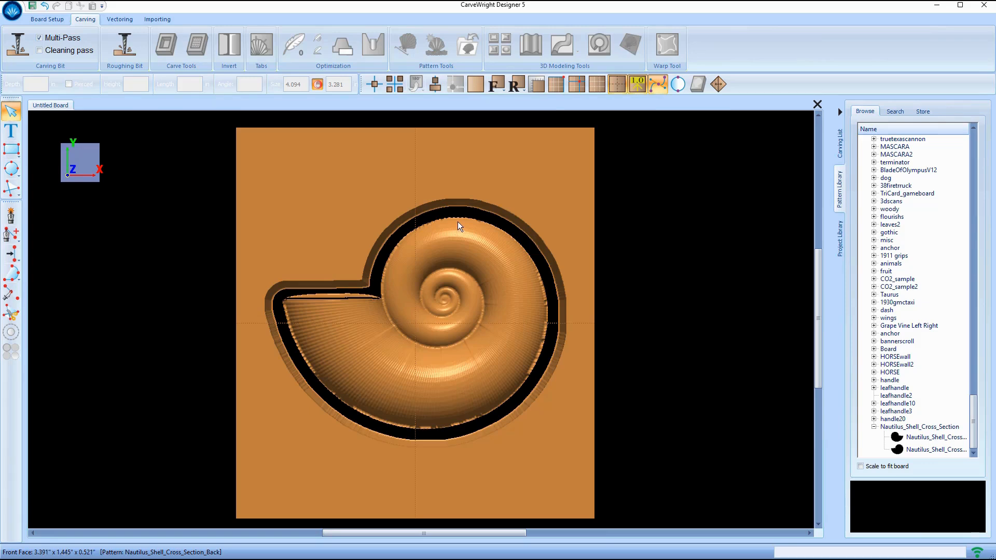
click(10, 191)
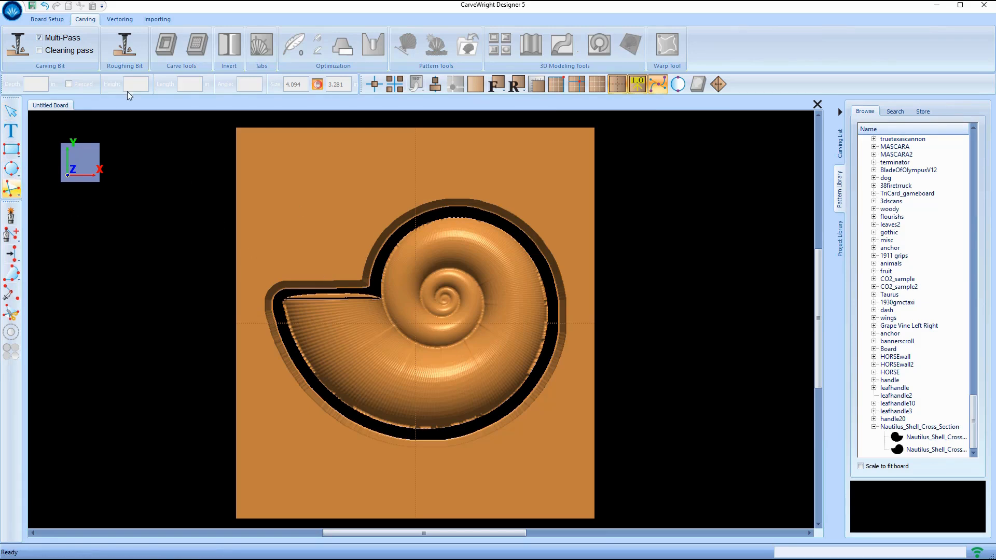
click(39, 21)
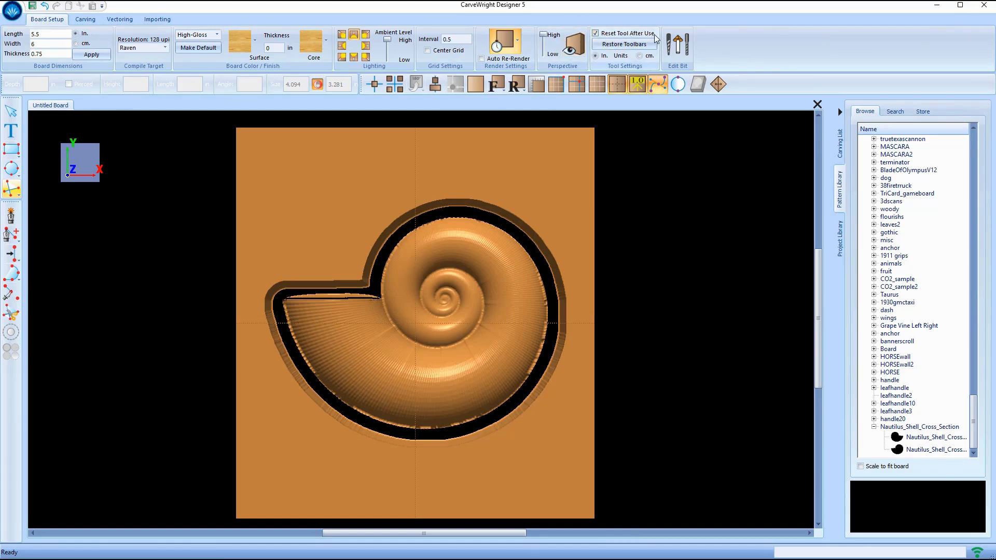
click(596, 33)
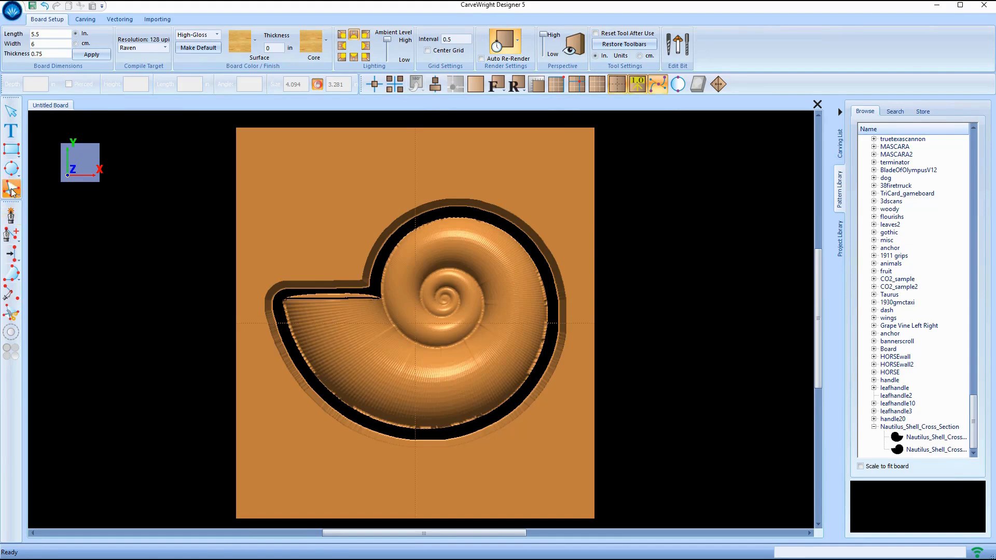
- Draw six short lines around the front-face shell, spaced along the cut-through gap and crossing it as tab locations
click(381, 238)
drag(522, 215, 506, 235)
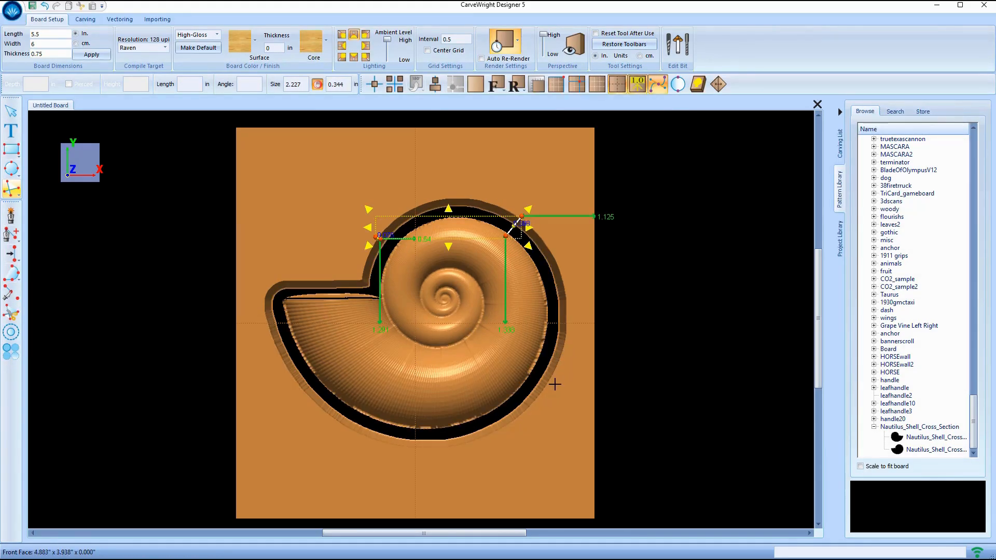
click(561, 368)
click(534, 357)
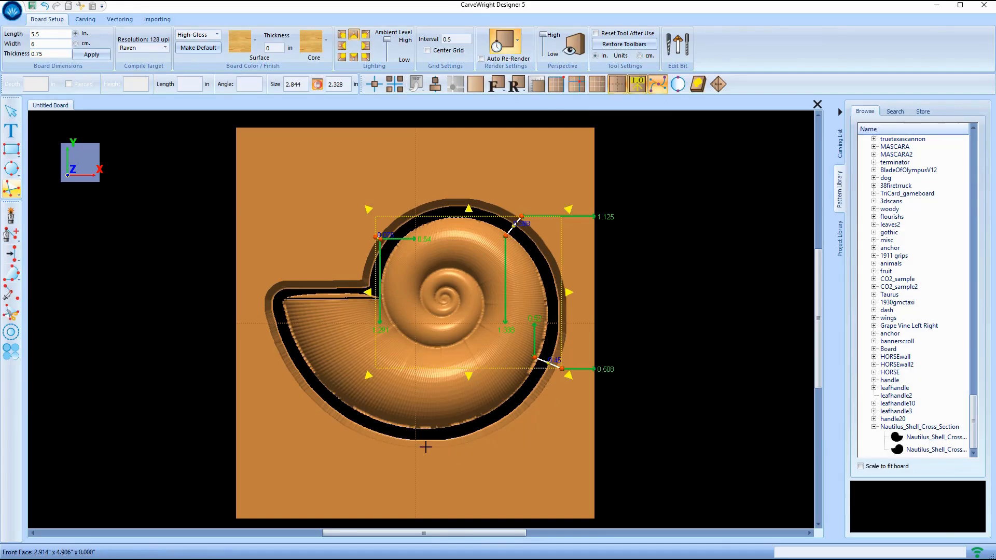
click(425, 448)
click(431, 424)
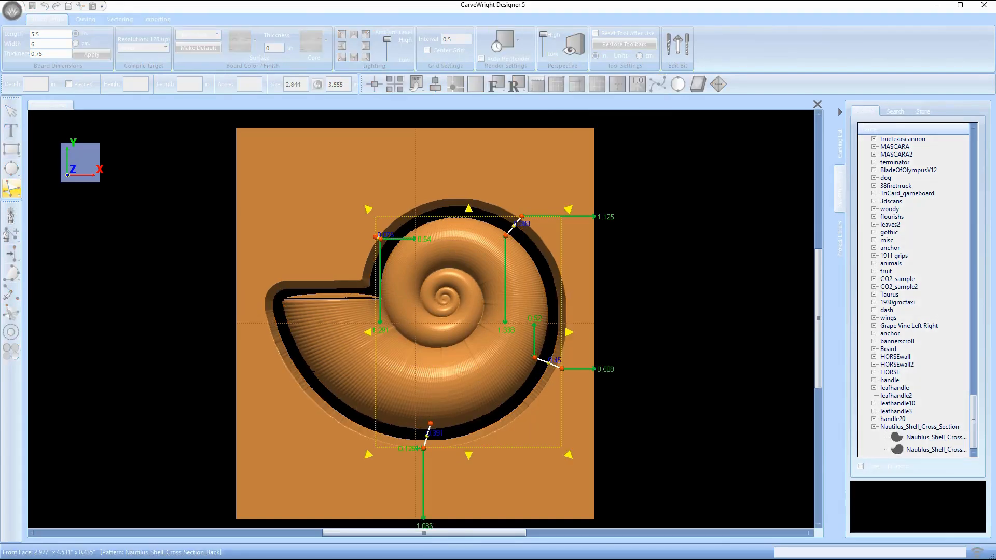
click(274, 343)
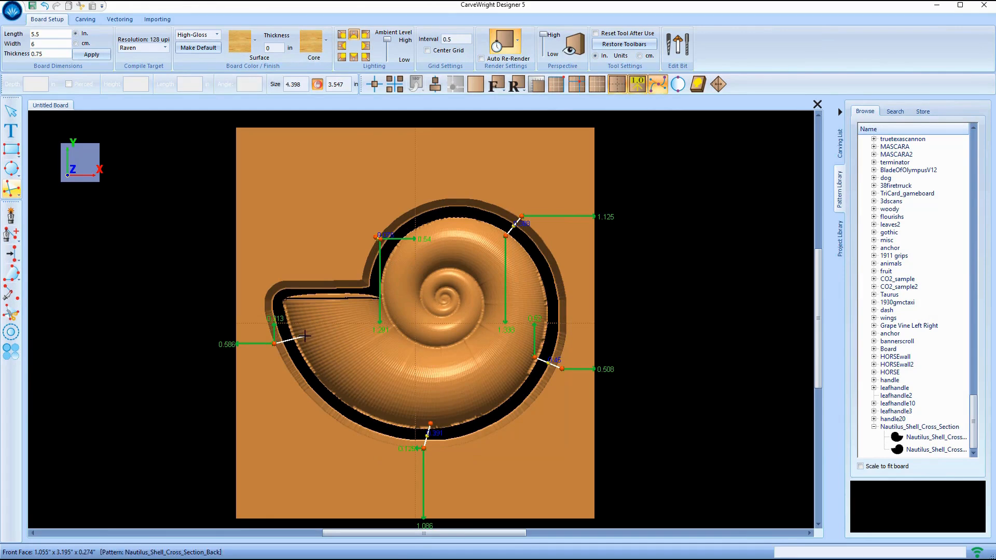
click(297, 338)
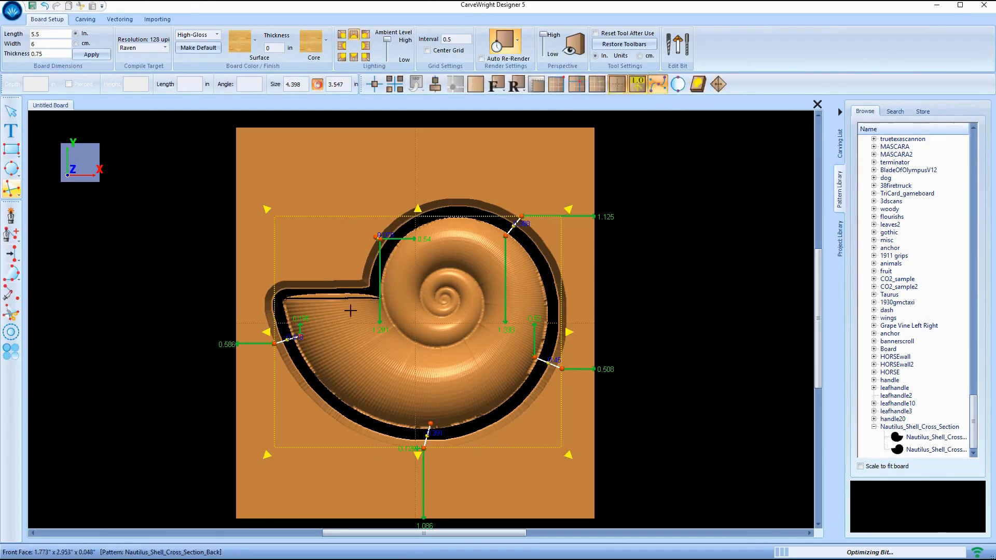
click(332, 278)
click(333, 304)
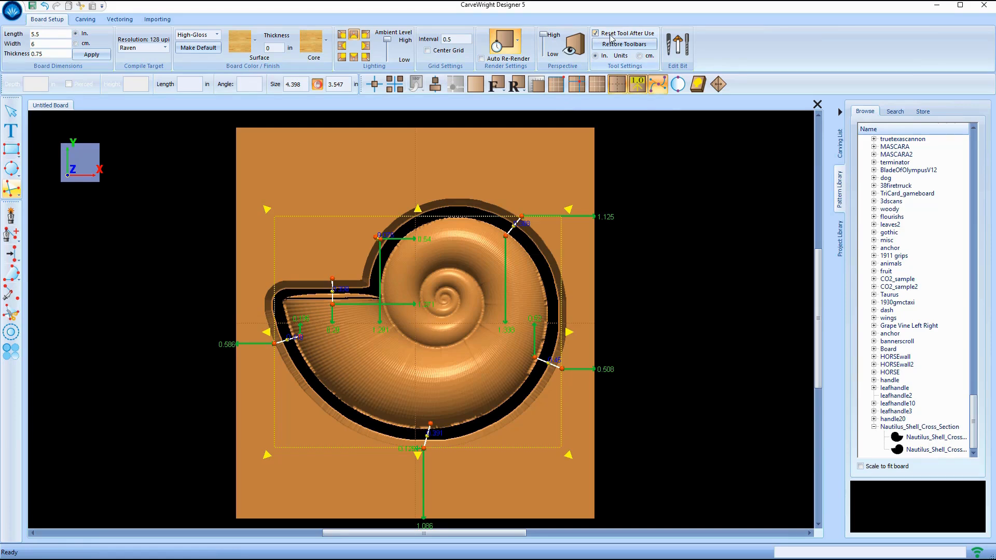
- Turn Reset Tool After Use back on and extend the short line near the shell's inner corner across the gap onto the shell
click(11, 115)
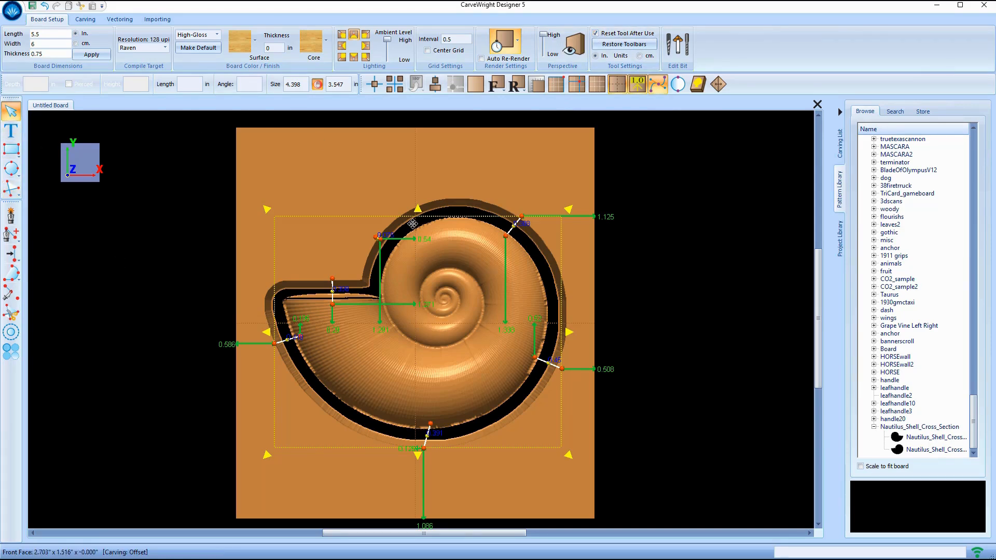
drag(380, 238, 401, 254)
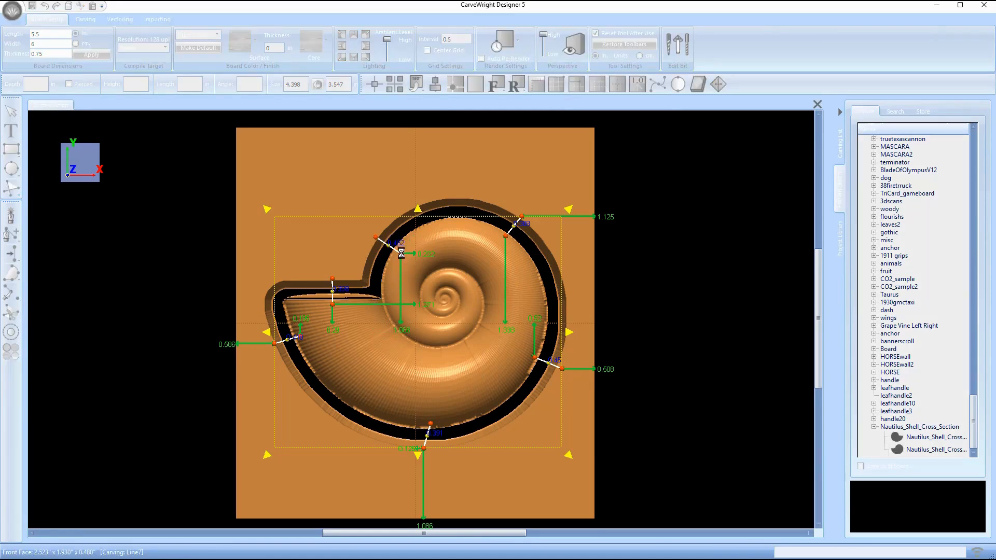
click(14, 117)
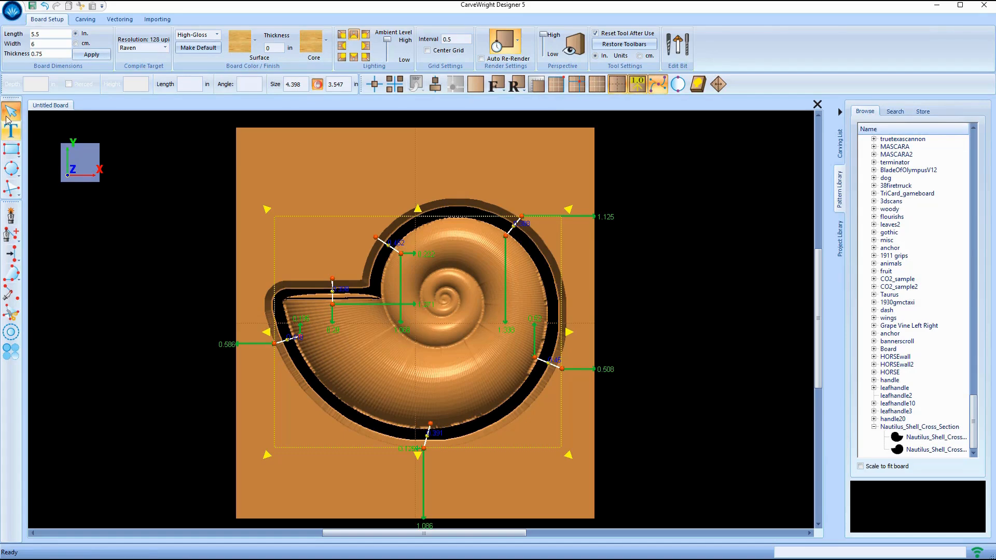
- Create Wedge tabs on the six lines with 1/8 width, 1/8 height and 0.750 in depth
scroll(409, 322, up, 1)
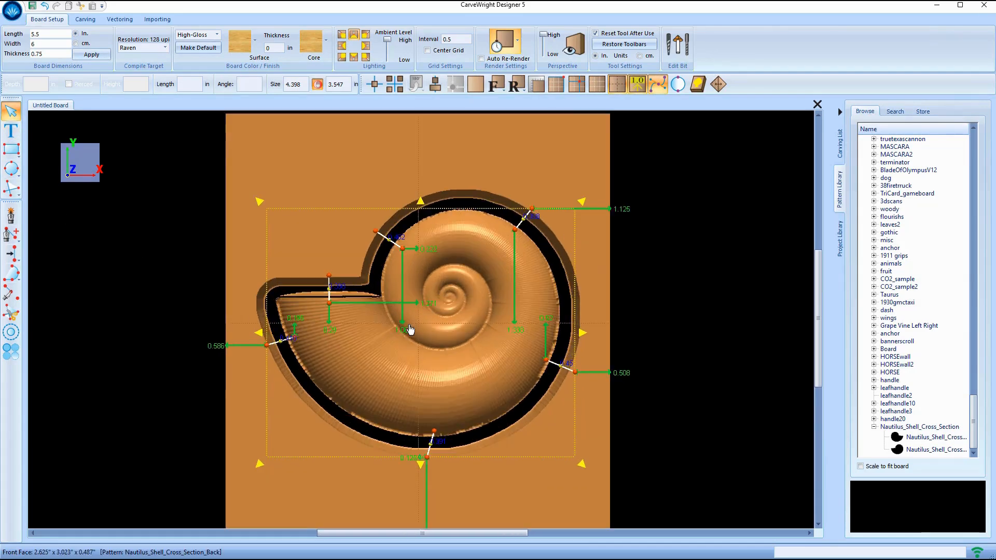
click(85, 19)
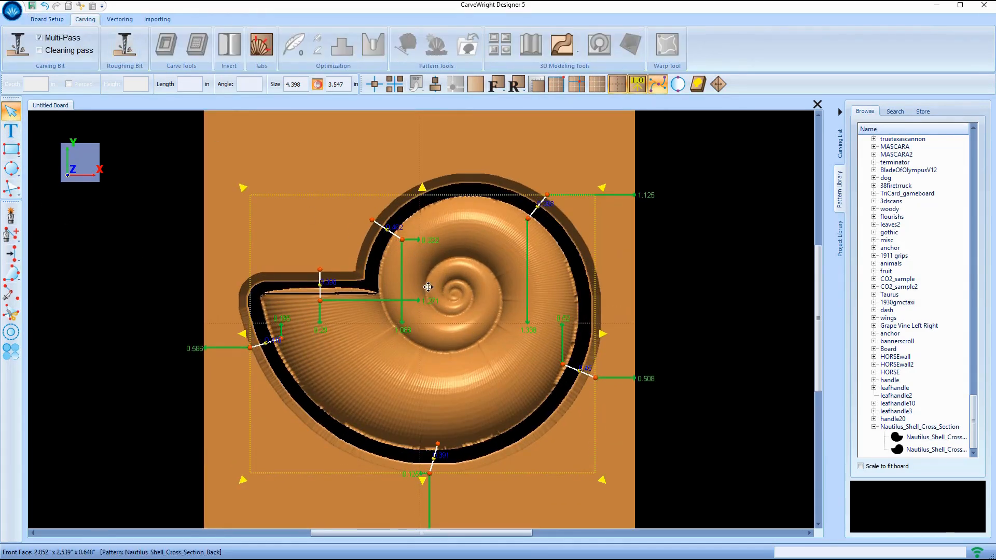
click(264, 48)
drag(493, 208, 583, 175)
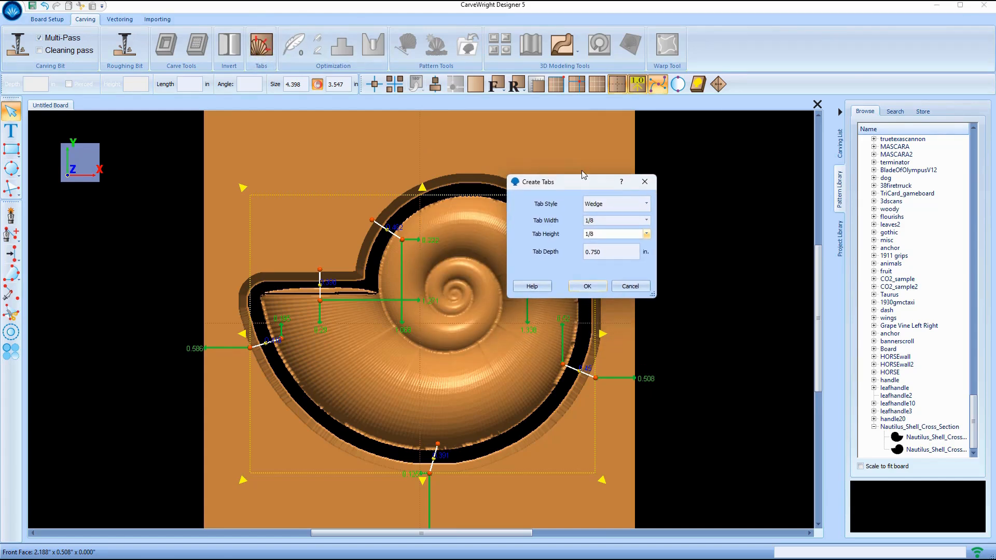
click(647, 203)
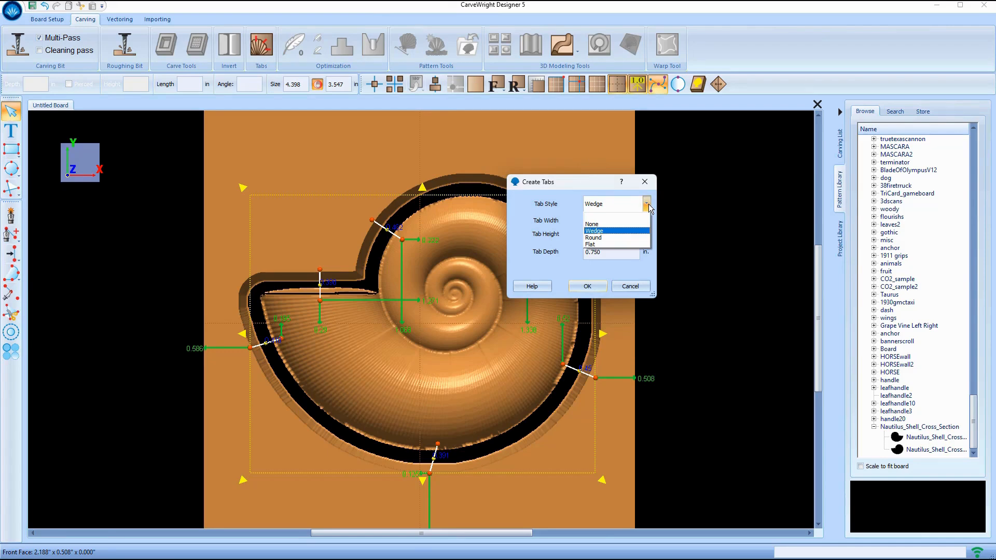
click(648, 206)
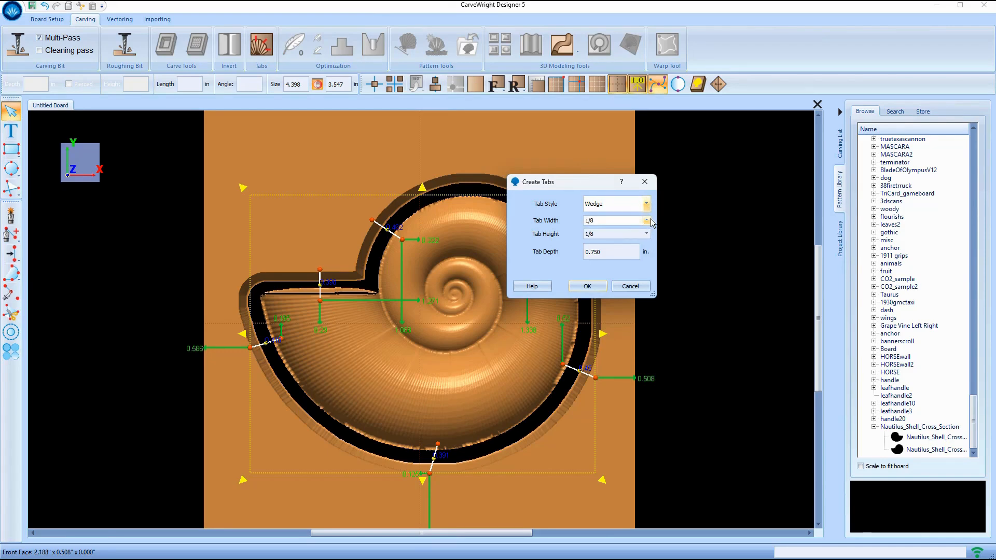
click(647, 221)
click(647, 221)
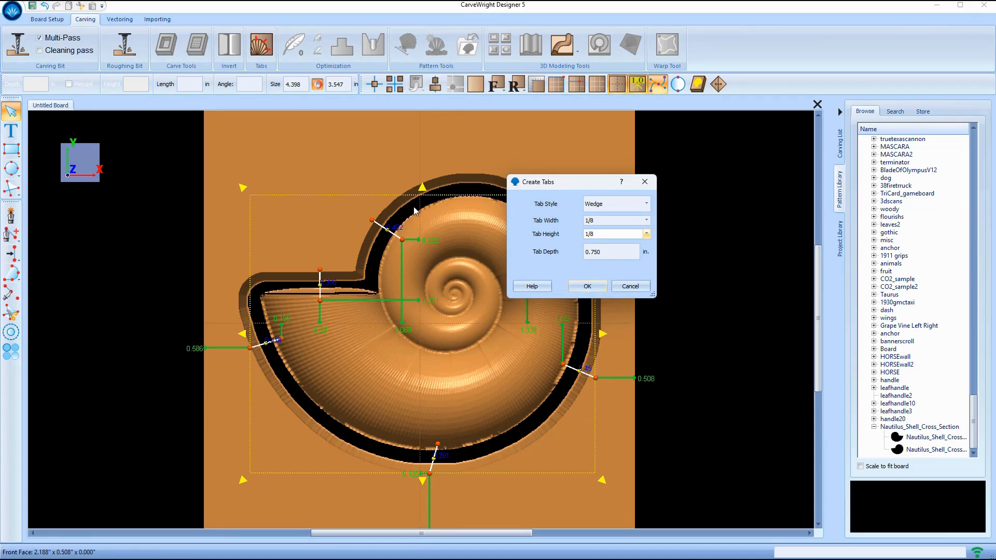
click(596, 252)
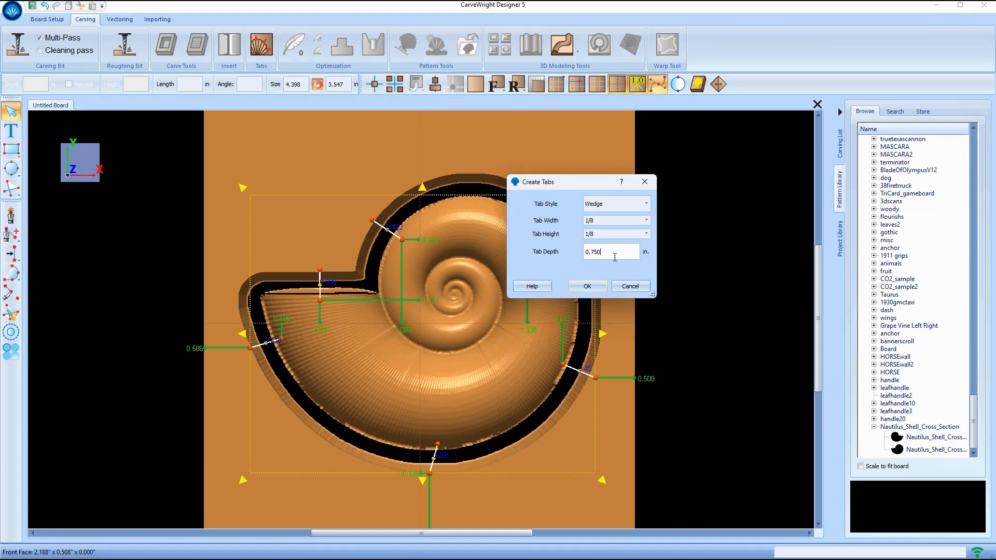
click(595, 289)
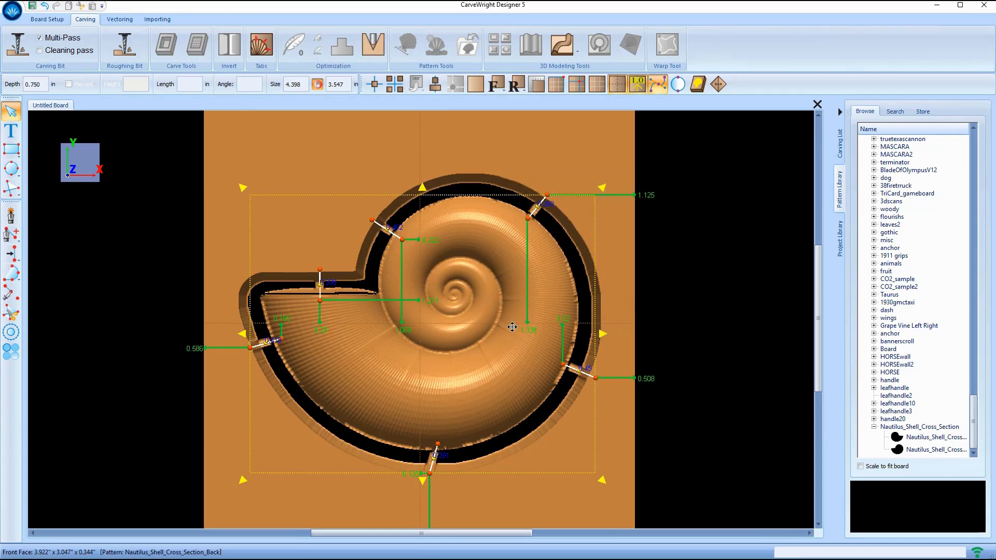
- Switch to the rear face and examine the tabs and chamber walls of the shell up close
scroll(512, 327, down, 3)
scroll(462, 301, up, 2)
scroll(460, 306, down, 5)
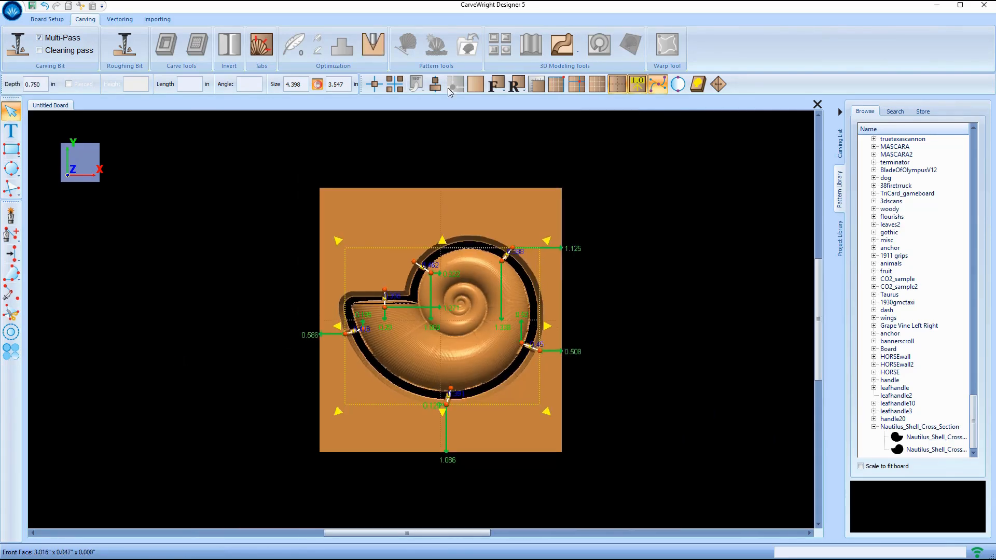
click(515, 85)
scroll(422, 327, up, 3)
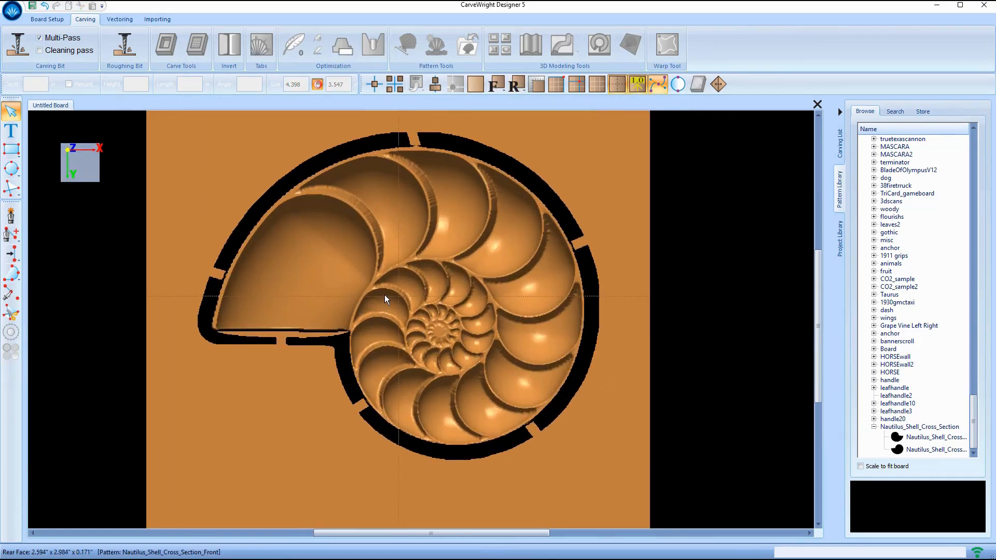
scroll(385, 294, up, 3)
middle_drag(398, 299, 549, 332)
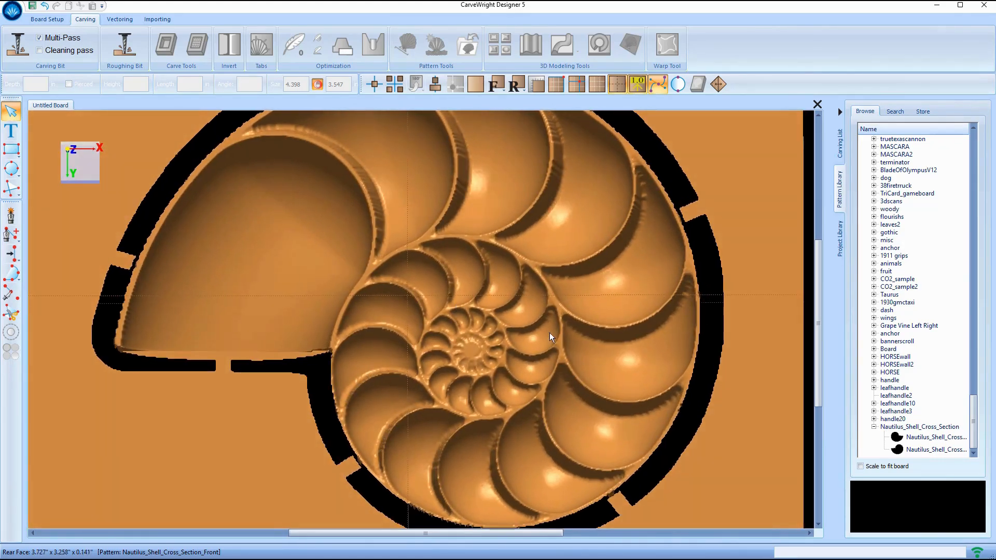
- Try a Medium draft on the rear-face shell pattern and check the chamber walls
click(528, 313)
click(341, 44)
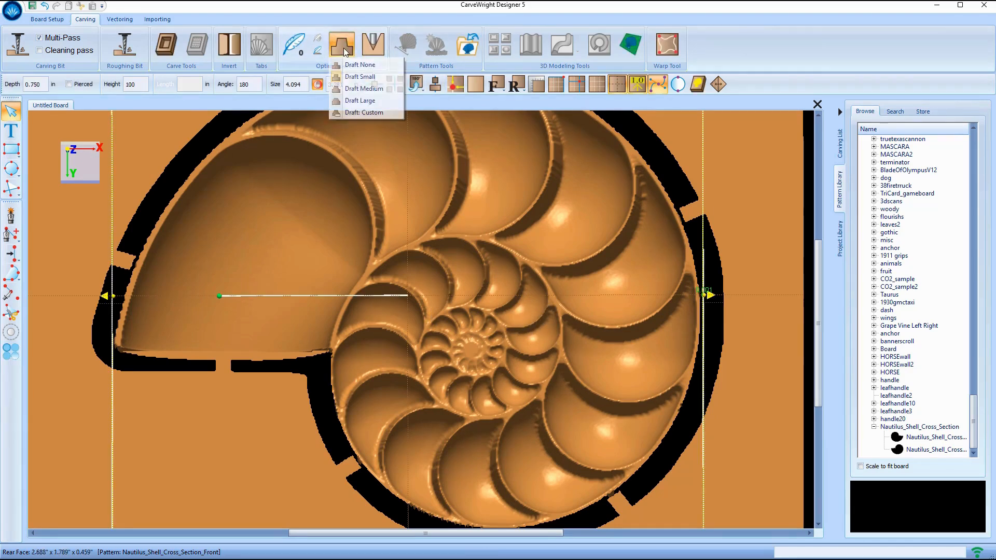
click(358, 91)
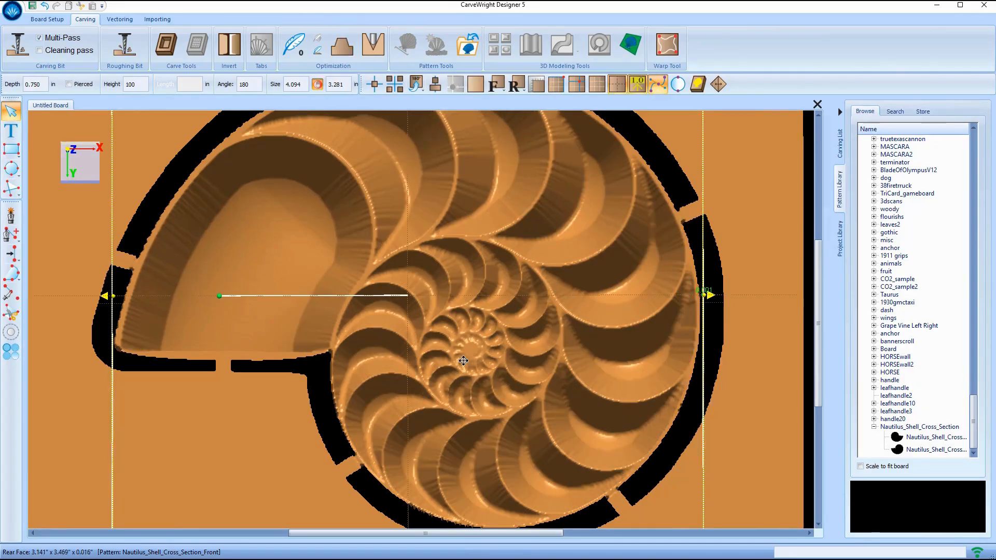
scroll(464, 363, down, 2)
mouse_move(434, 351)
middle_down()
mouse_move(578, 295)
mouse_move(440, 355)
middle_up()
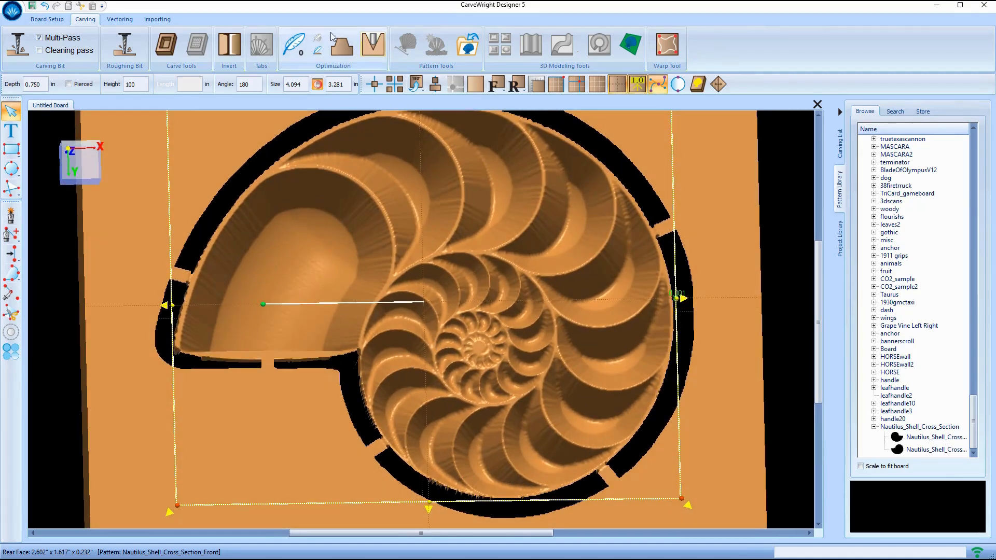
- Try a custom draft of 5 on the rear-face shell pattern and check the chambers up close
click(341, 48)
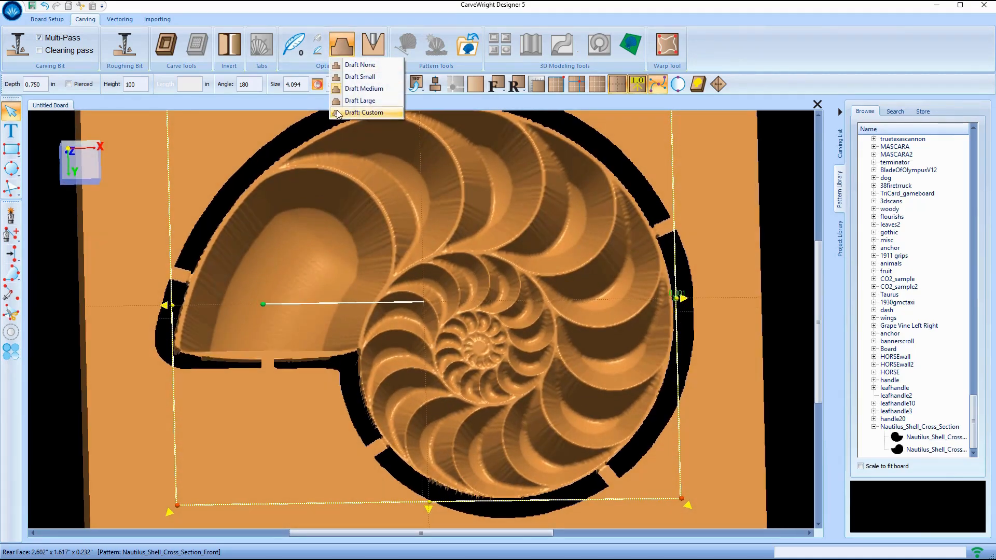
click(363, 113)
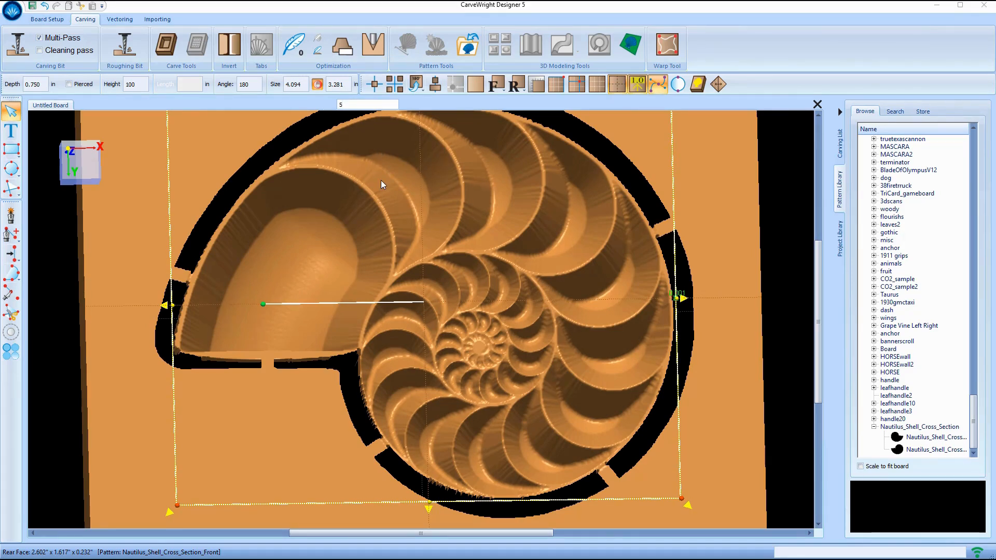
key(Return)
scroll(440, 300, up, 2)
middle_drag(439, 300, 412, 284)
- Set the rear-face shell pattern's custom draft to 6 and check the chamber walls
click(345, 46)
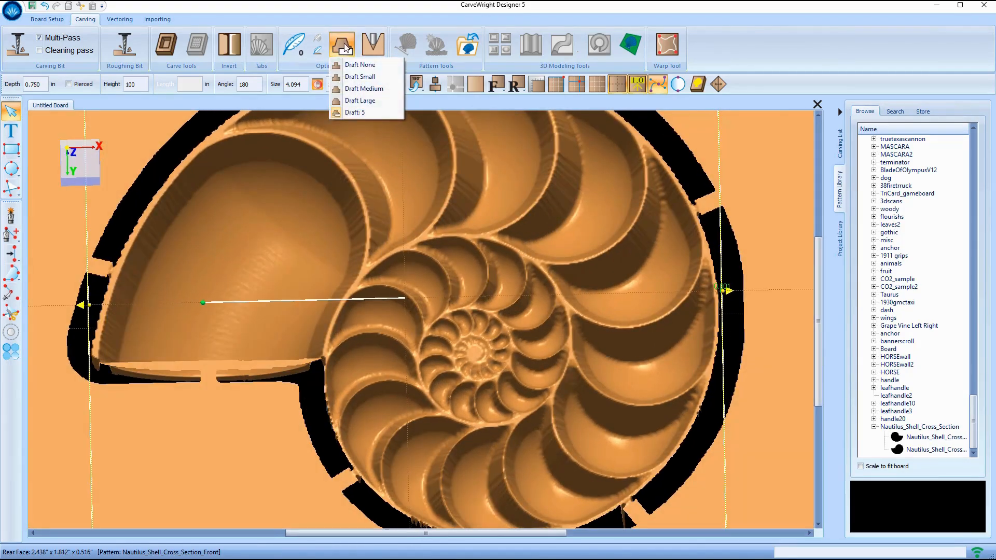
click(348, 113)
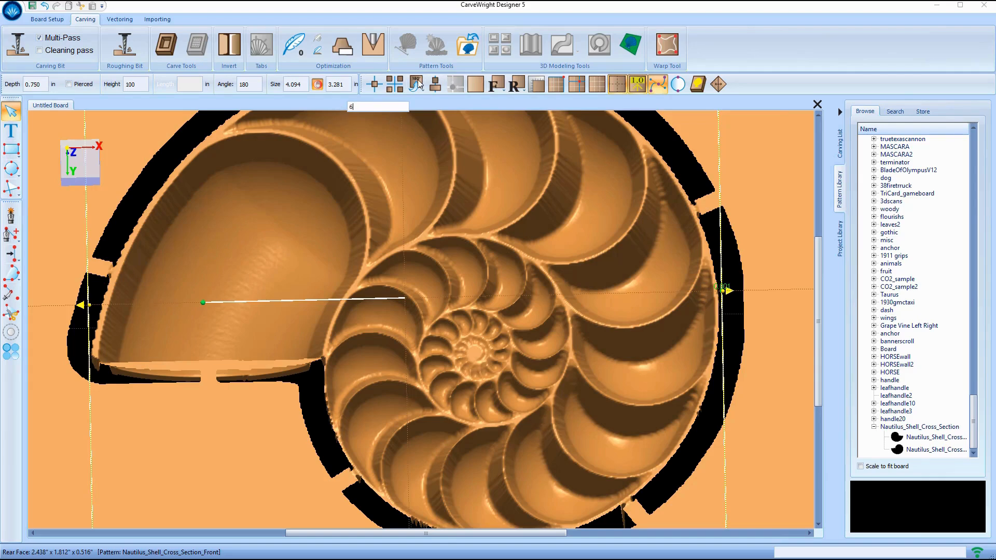
key(Return)
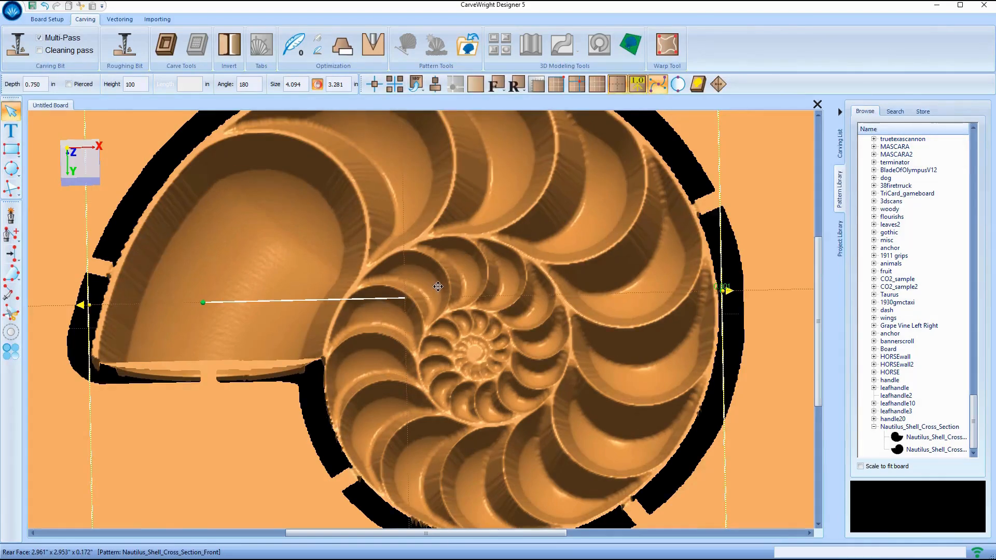
scroll(421, 271, down, 3)
scroll(421, 272, up, 1)
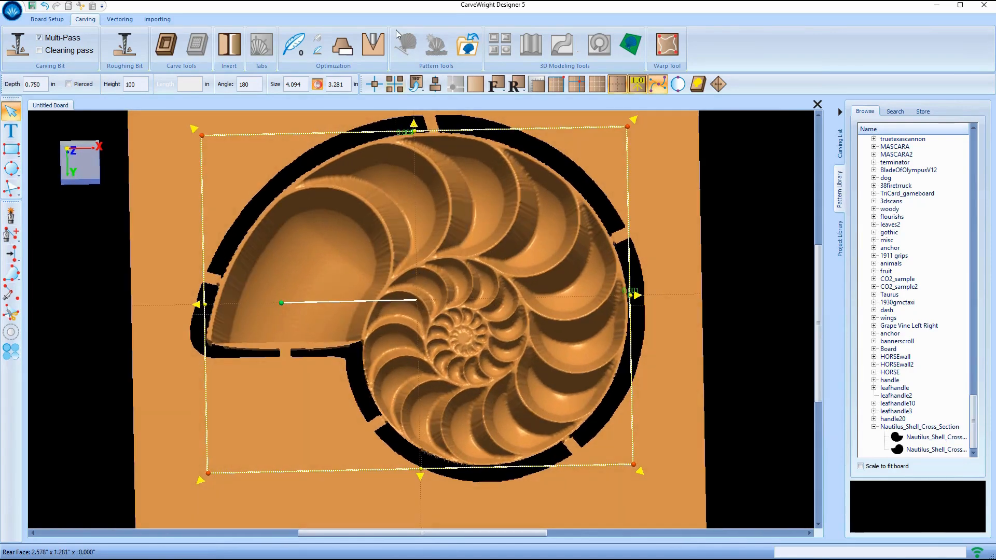
- Try a different custom draft on the rear-face shell pattern and check the chamber walls up close
click(340, 48)
click(344, 112)
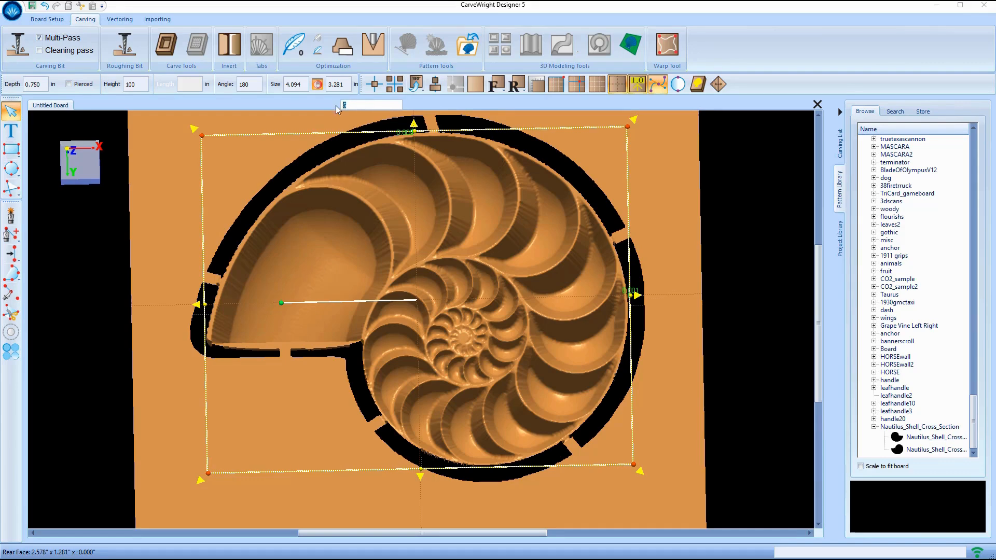
key(Return)
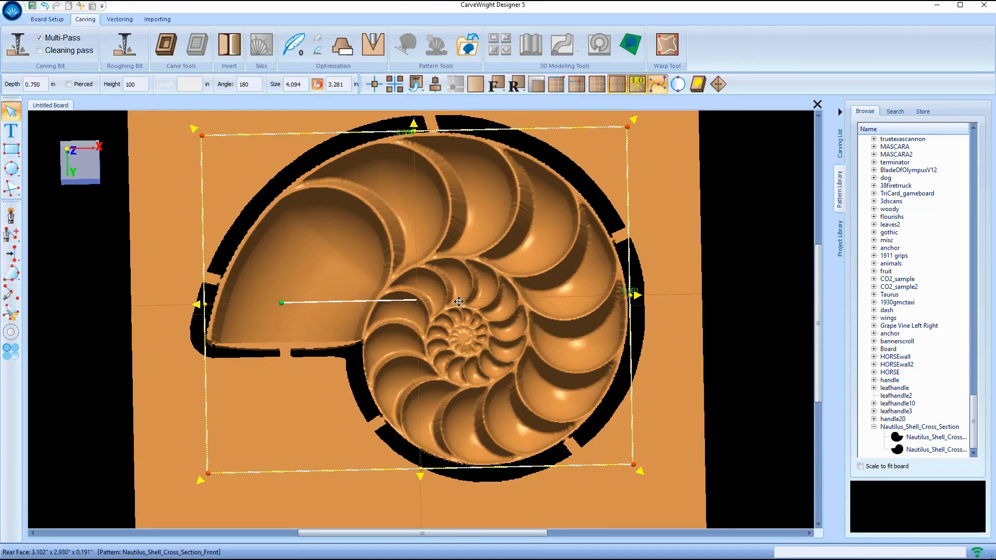
scroll(439, 273, up, 2)
middle_drag(440, 273, 452, 291)
- Set the rear-face shell pattern's custom draft to 5
click(343, 50)
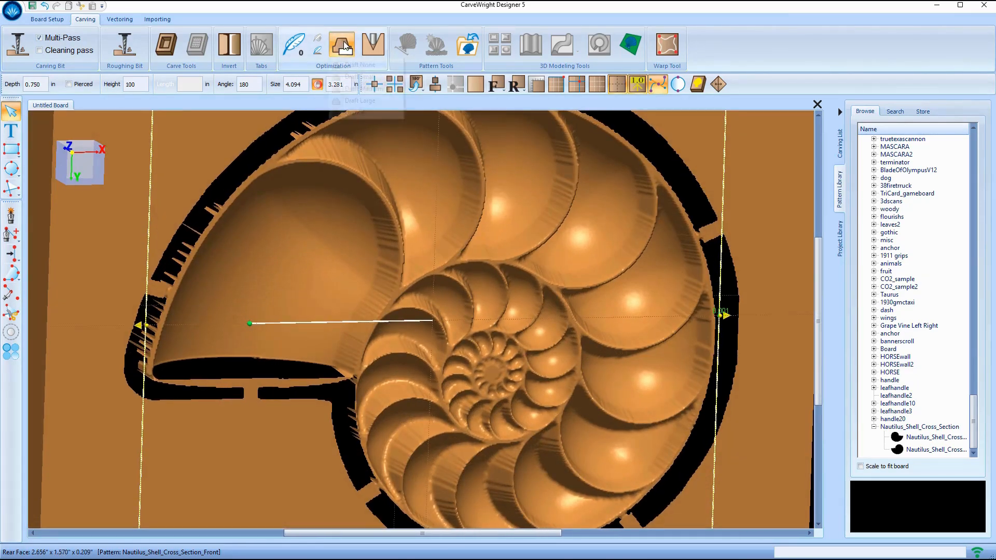
click(362, 113)
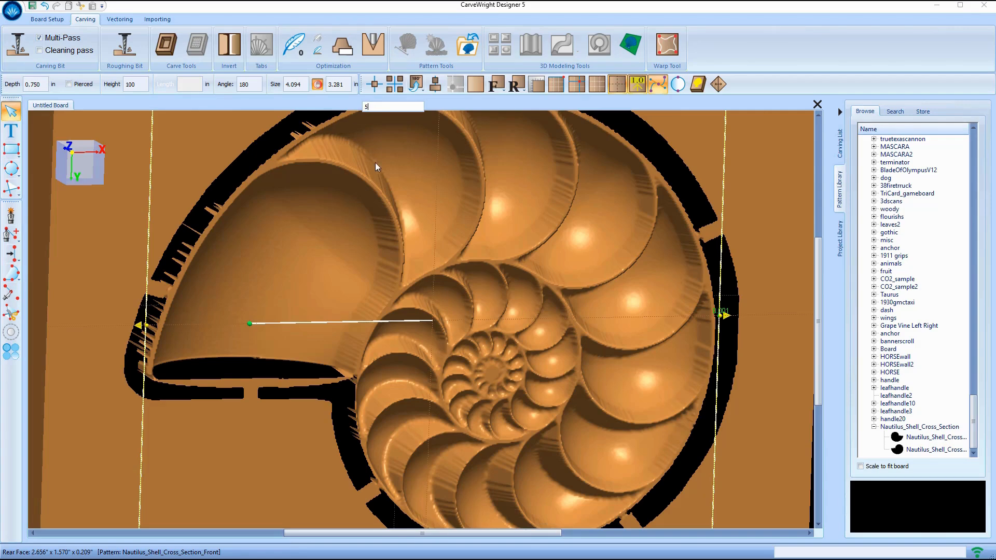
key(Return)
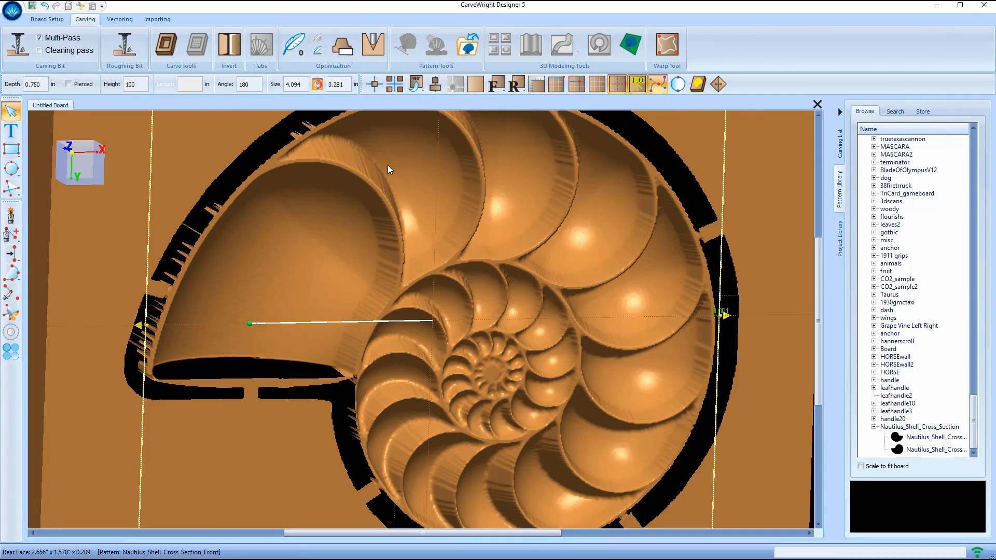
- Examine the chamber walls, outer edge and holding tabs of the rear-face shell from several angles
scroll(469, 277, down, 8)
scroll(503, 342, up, 1)
scroll(503, 337, up, 3)
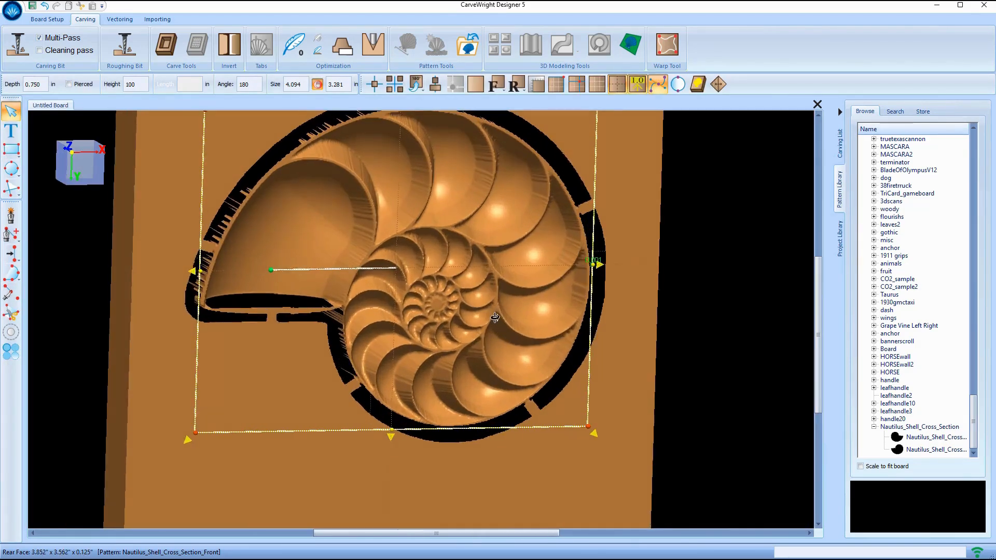
scroll(426, 294, down, 4)
scroll(426, 294, up, 2)
scroll(426, 294, up, 1)
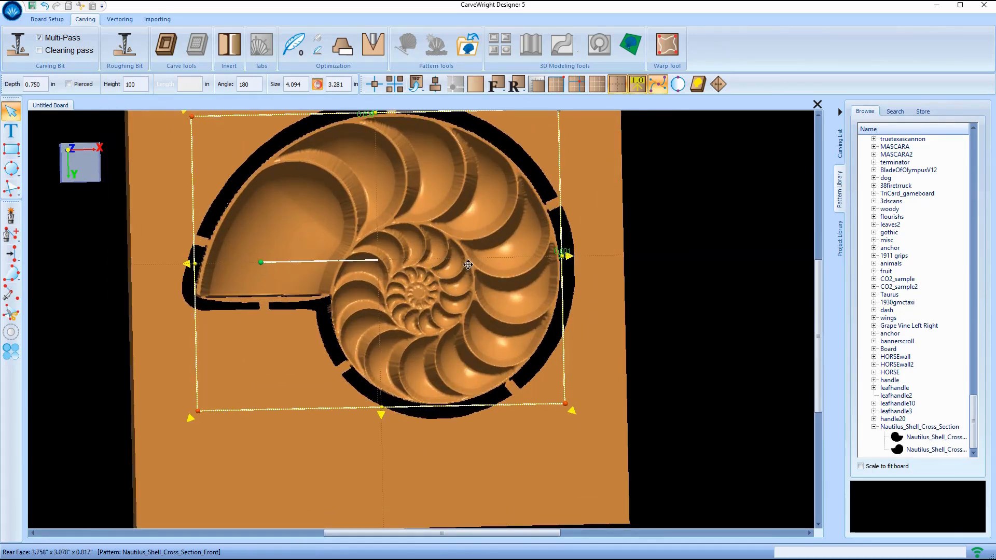
scroll(379, 350, down, 2)
scroll(379, 351, down, 1)
scroll(381, 313, up, 2)
mouse_move(382, 311)
middle_down()
mouse_move(429, 285)
mouse_move(518, 285)
mouse_move(388, 316)
mouse_move(378, 348)
mouse_move(380, 307)
middle_up()
- Compare the front and rear faces, examining the straight edge at the shell's opening up close
click(501, 87)
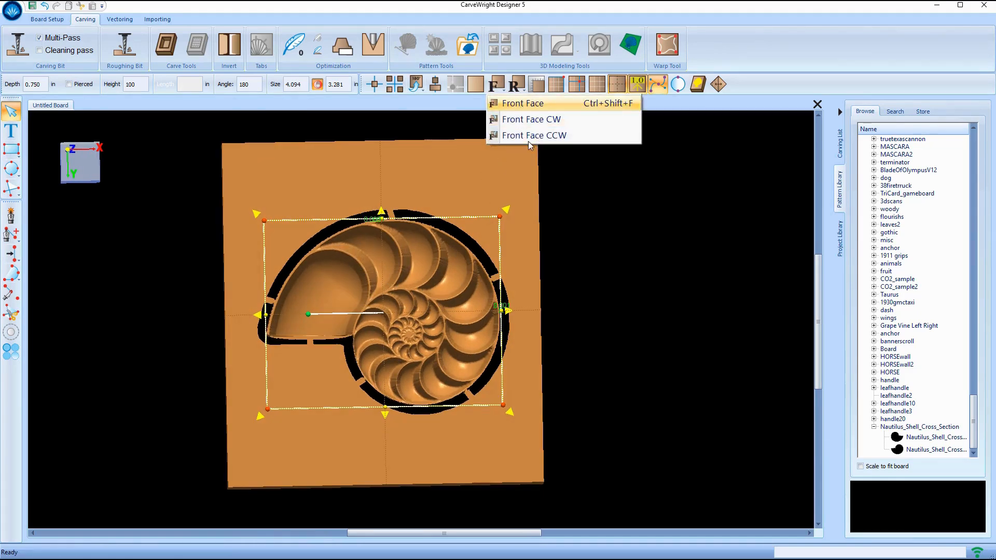
click(447, 321)
scroll(446, 317, up, 2)
click(520, 88)
click(387, 314)
scroll(389, 314, up, 3)
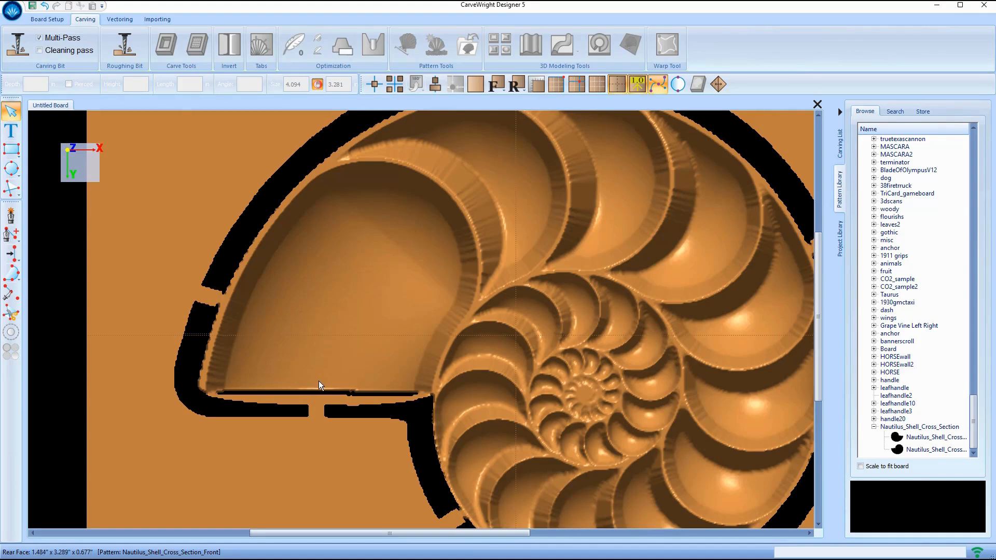
click(496, 84)
scroll(359, 328, up, 2)
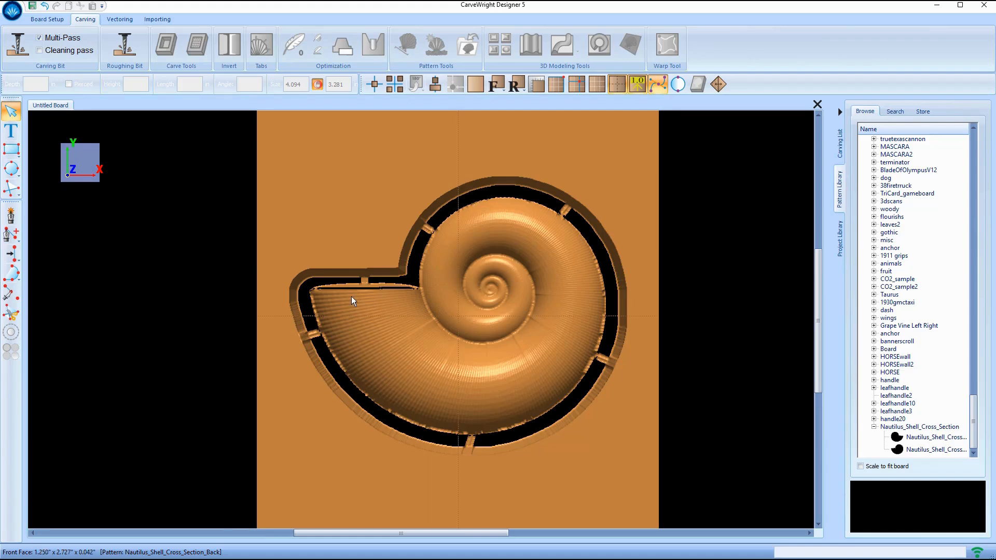
- Set the rear-face shell pattern's depth to 0.740 in and check the shell's opening edge and tabs from the front side
click(516, 84)
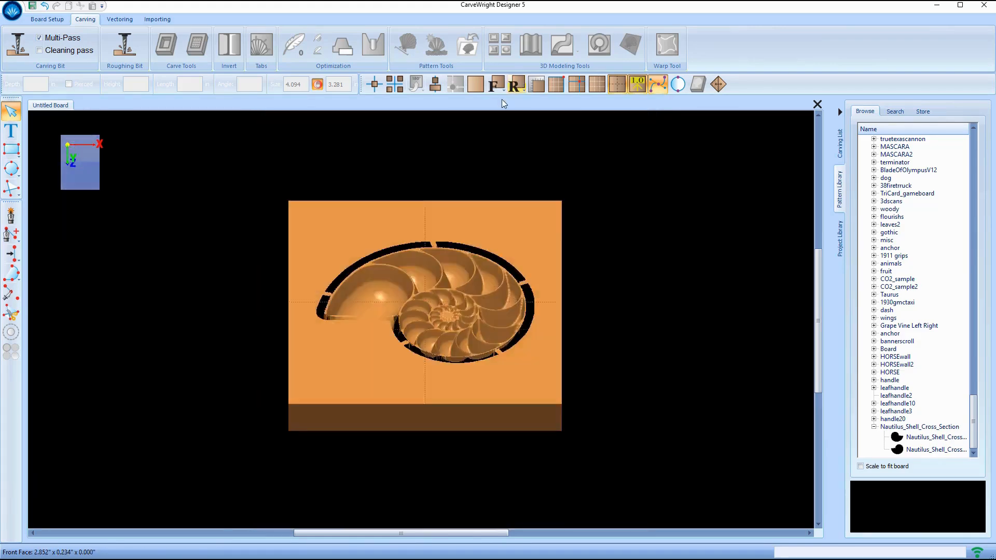
click(367, 322)
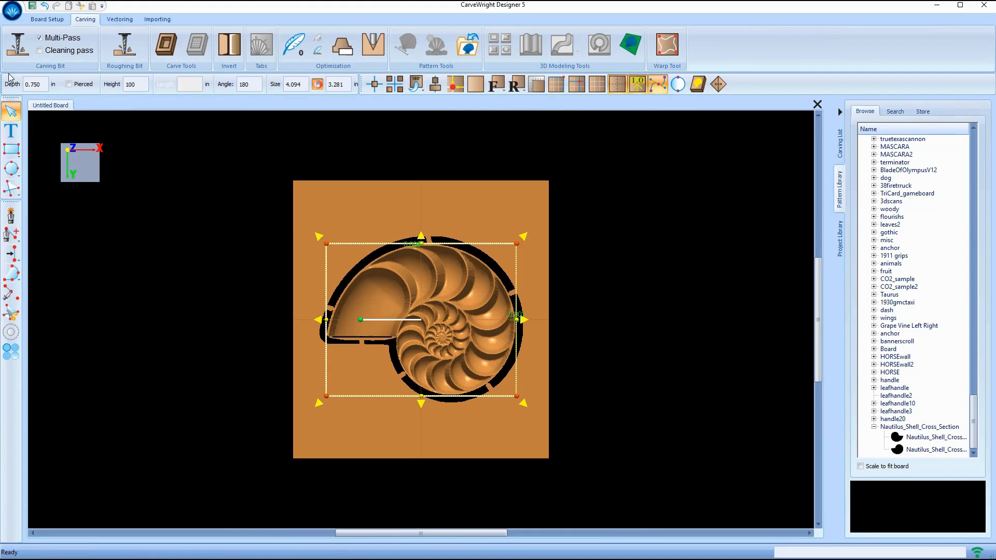
click(42, 84)
click(42, 84)
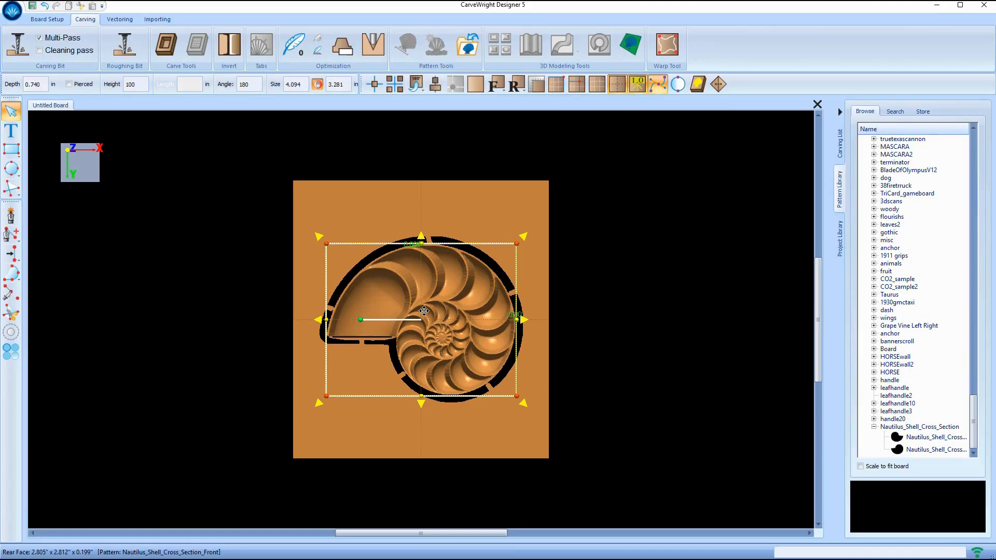
scroll(403, 251, up, 2)
middle_drag(385, 405, 426, 242)
middle_drag(294, 471, 461, 487)
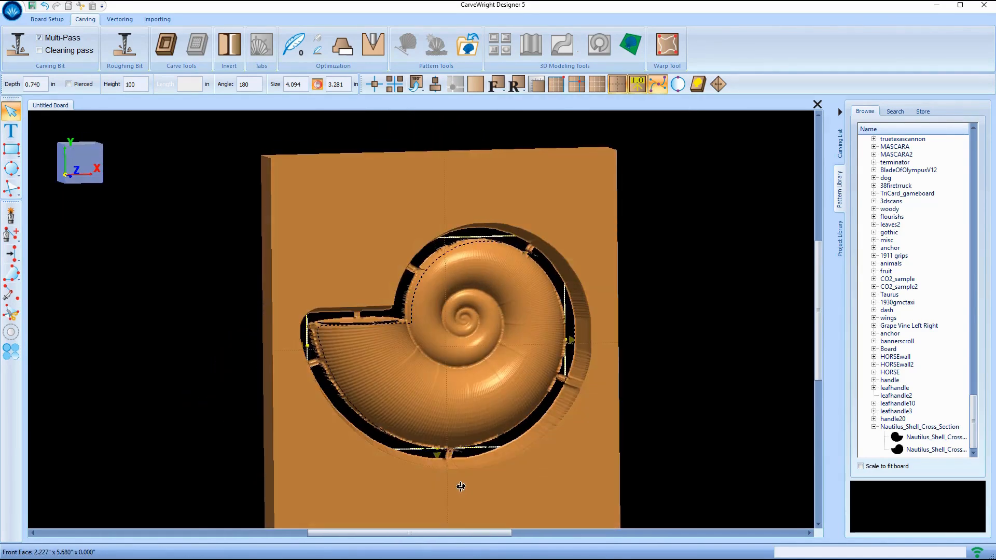
middle_drag(452, 425, 479, 348)
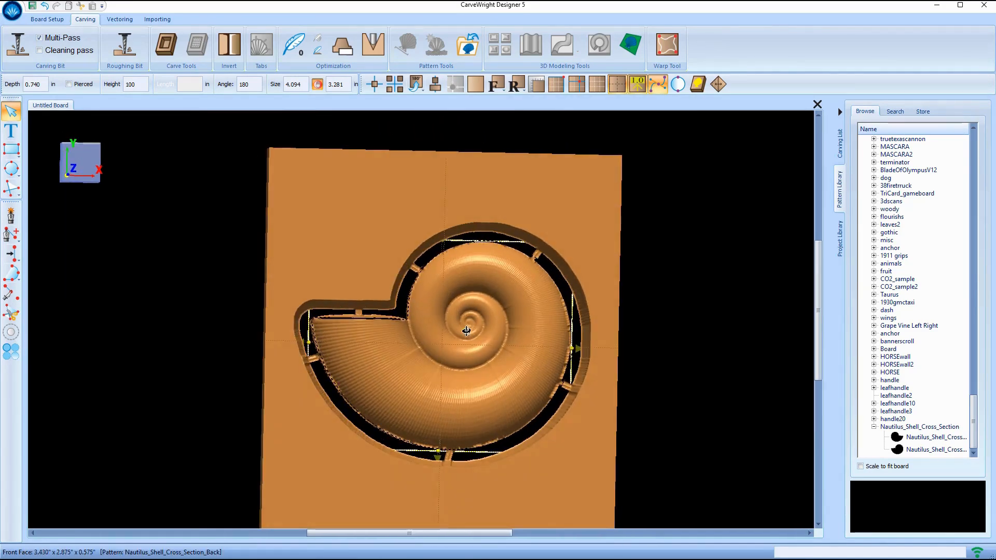
middle_drag(338, 415, 373, 396)
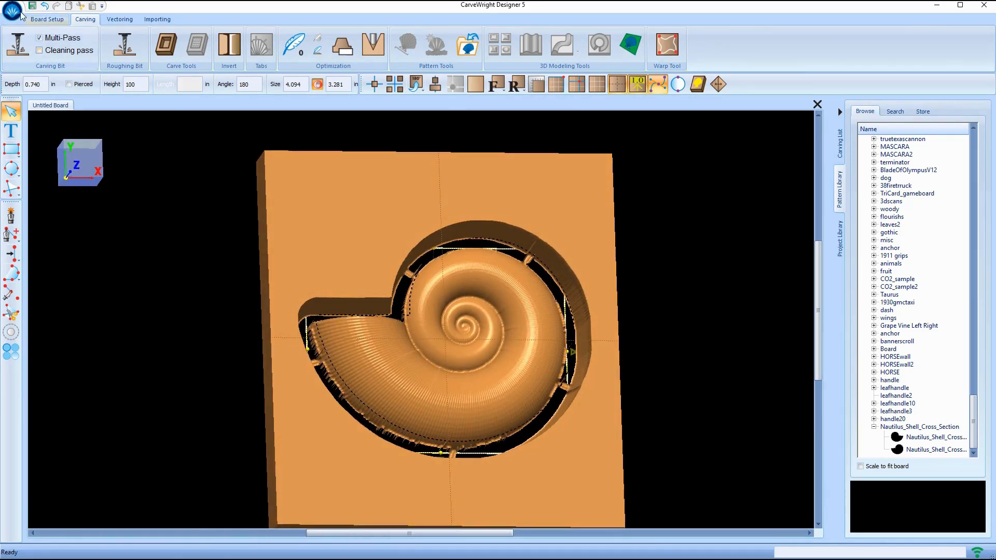